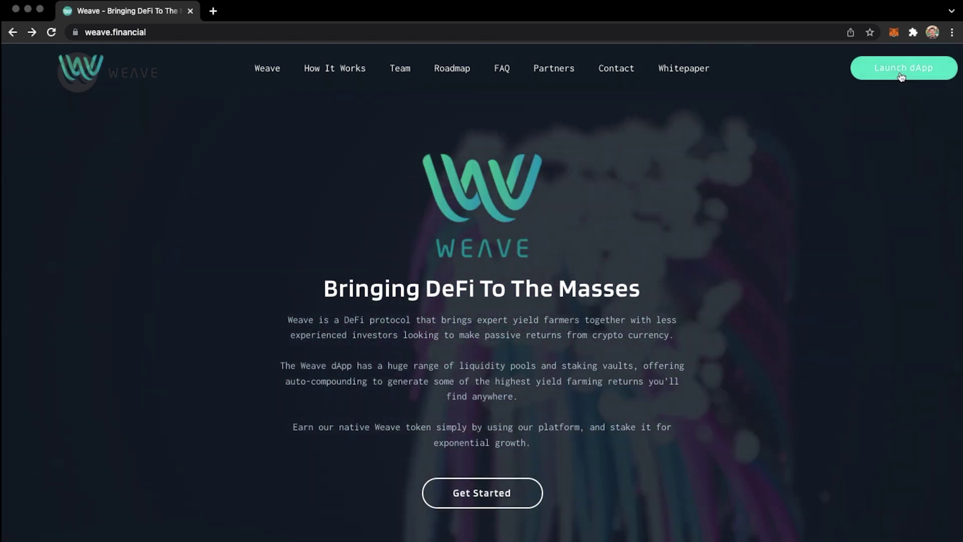
# Step: Launch the Weave dApp from weave.financial to reach its BUSD staking pool
pyautogui.click(901, 76)
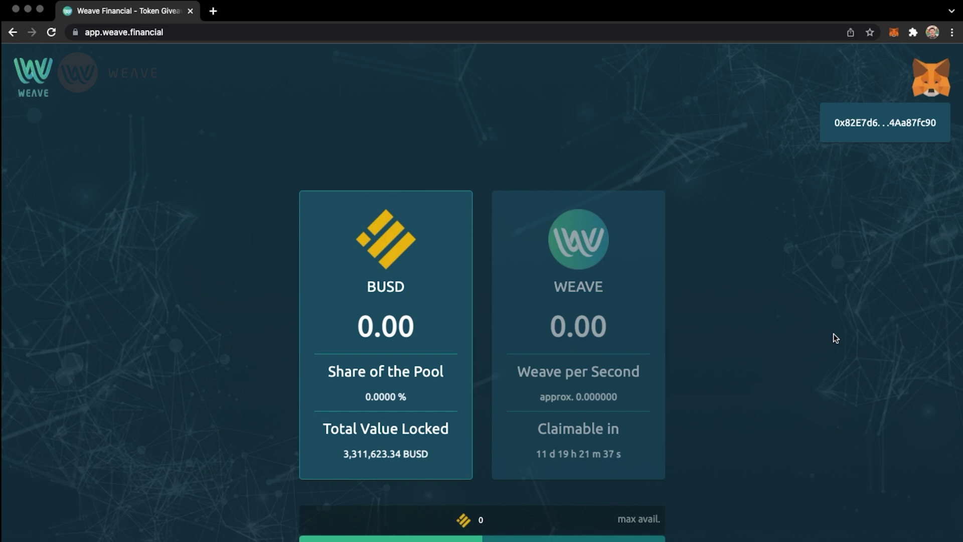
# Step: Approve adding WEAVE from the dApp's WEAVE card, then confirm MetaMask lists it
pyautogui.click(895, 33)
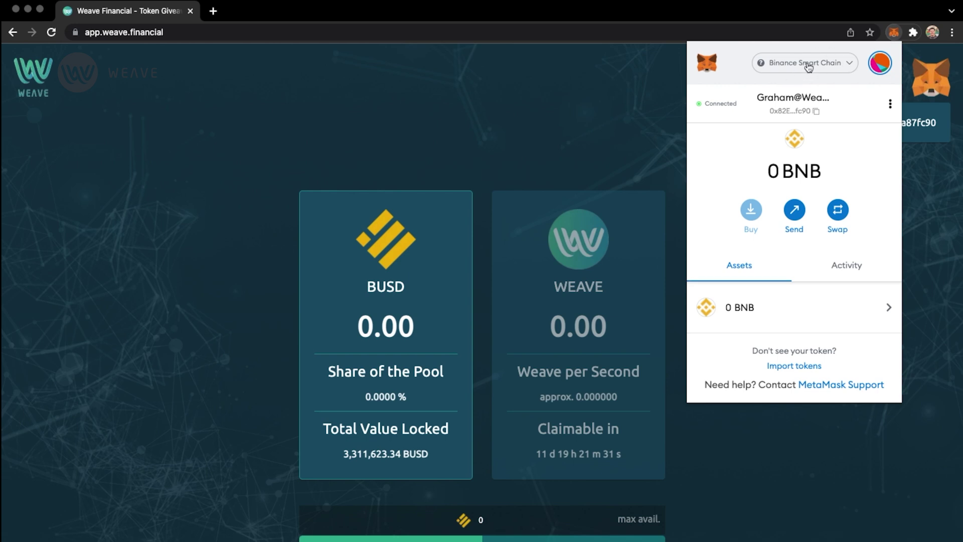
pyautogui.click(926, 225)
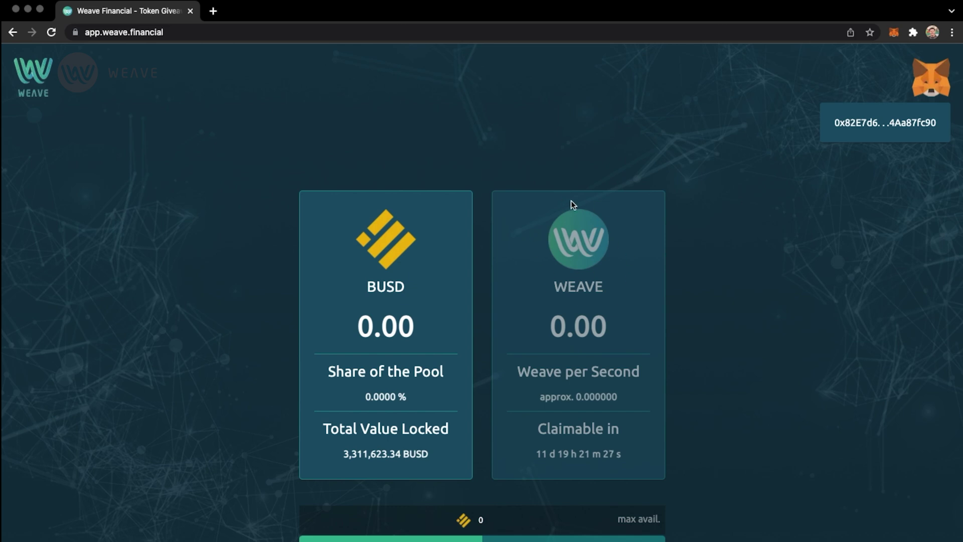
pyautogui.click(612, 256)
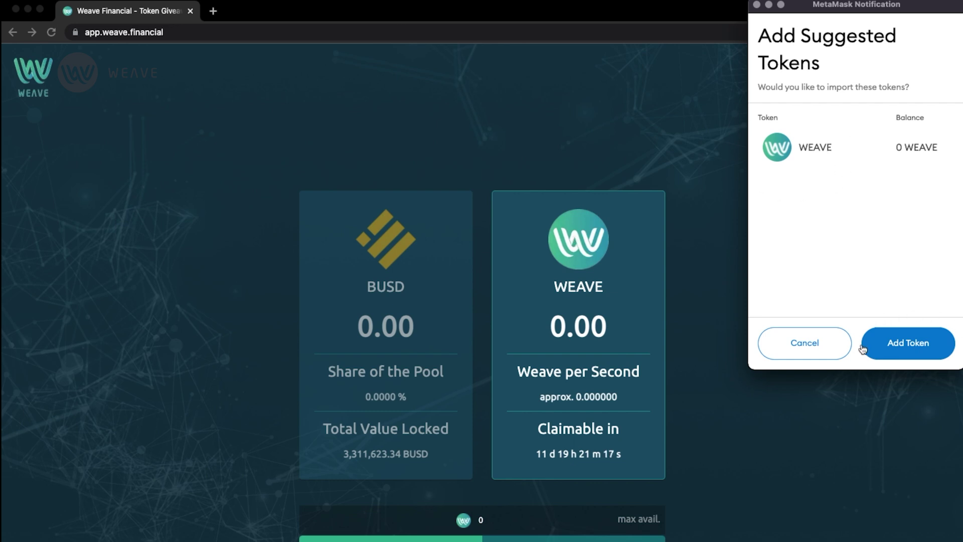
pyautogui.click(915, 348)
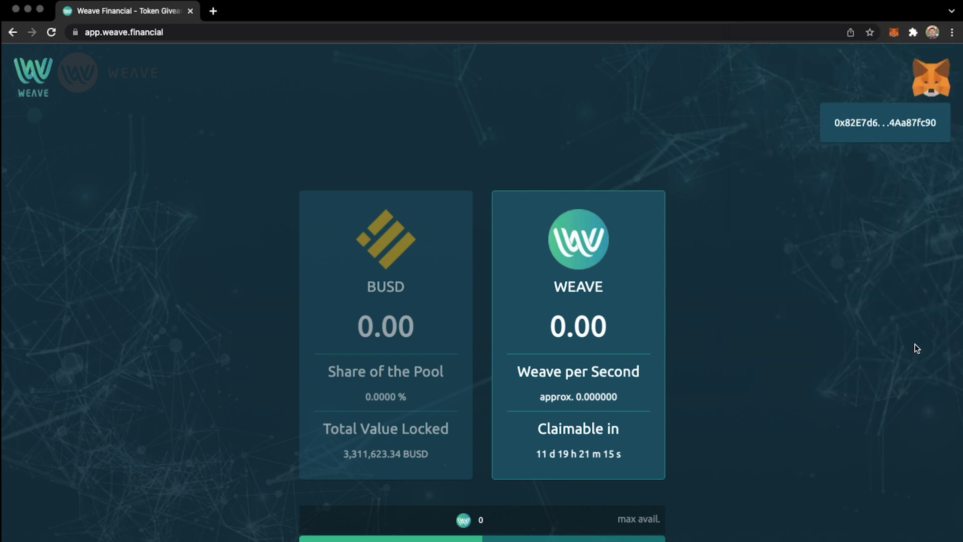
pyautogui.click(893, 33)
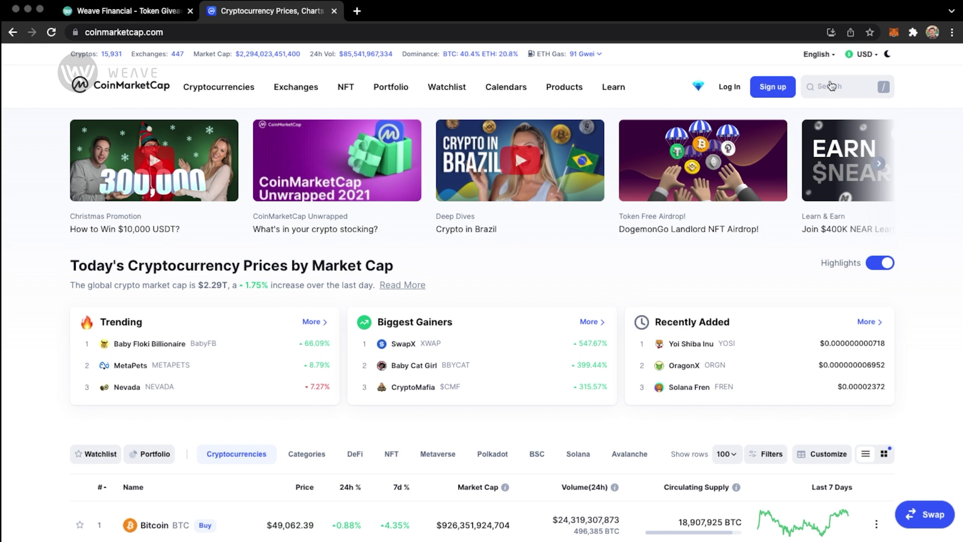
# Step: Open CoinMarketCap's coin search panel
pyautogui.click(835, 86)
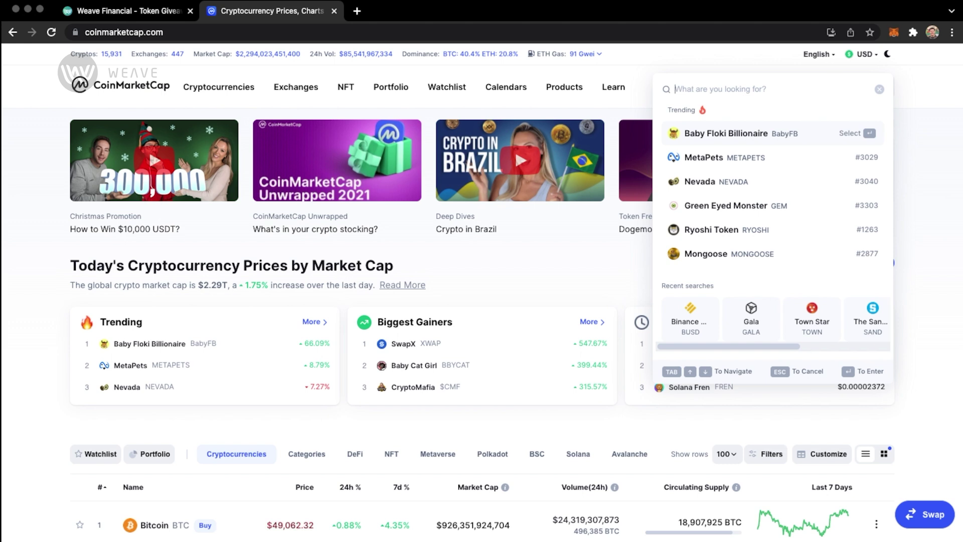
# Step: Search CoinMarketCap for 'Binance USD' instead of 'Weave' and open the BUSD coin page
pyautogui.write('Weave')
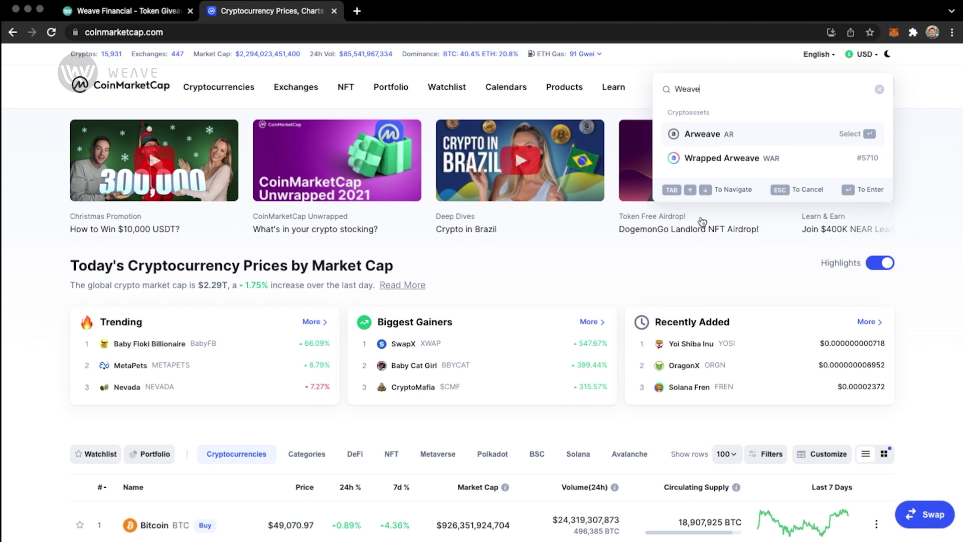
pyautogui.doubleClick(687, 89)
pyautogui.write('Binance')
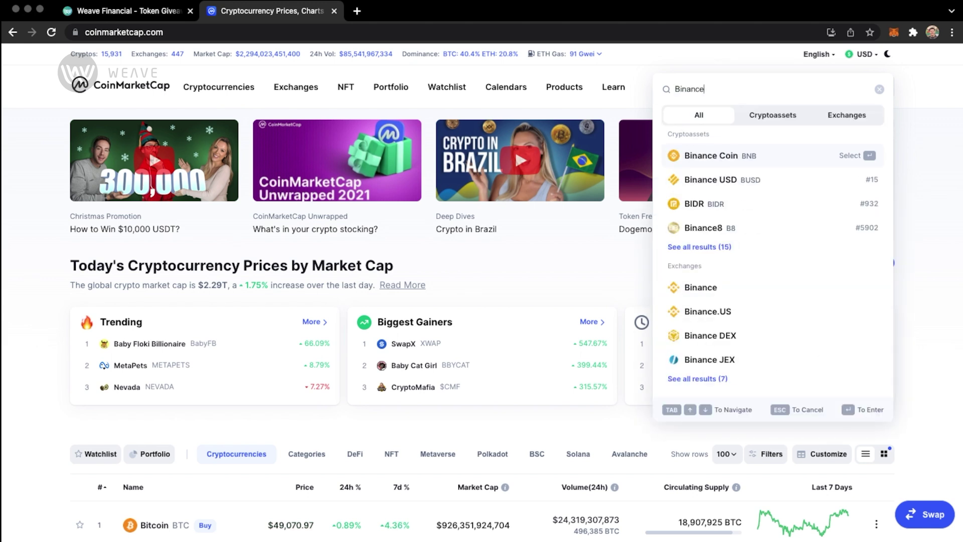
pyautogui.write(' USD')
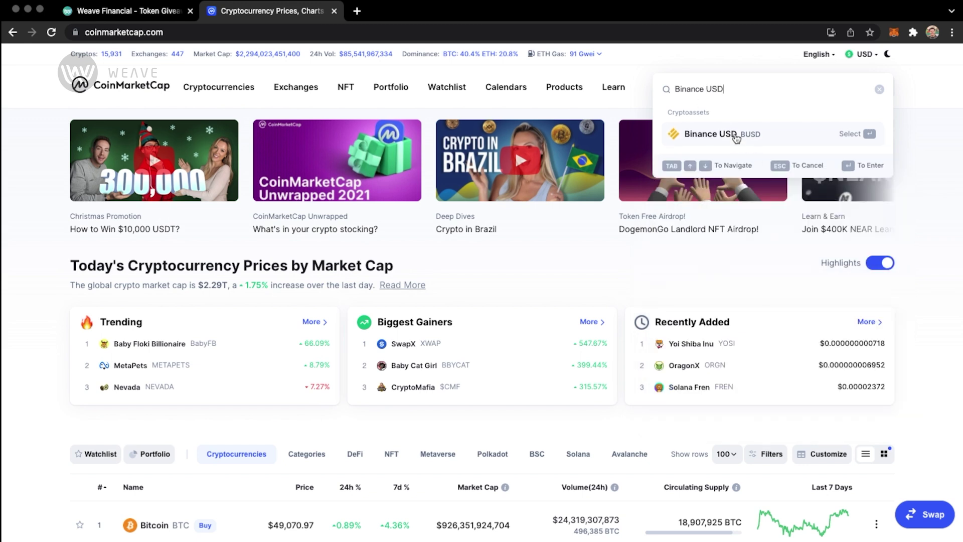
pyautogui.click(736, 138)
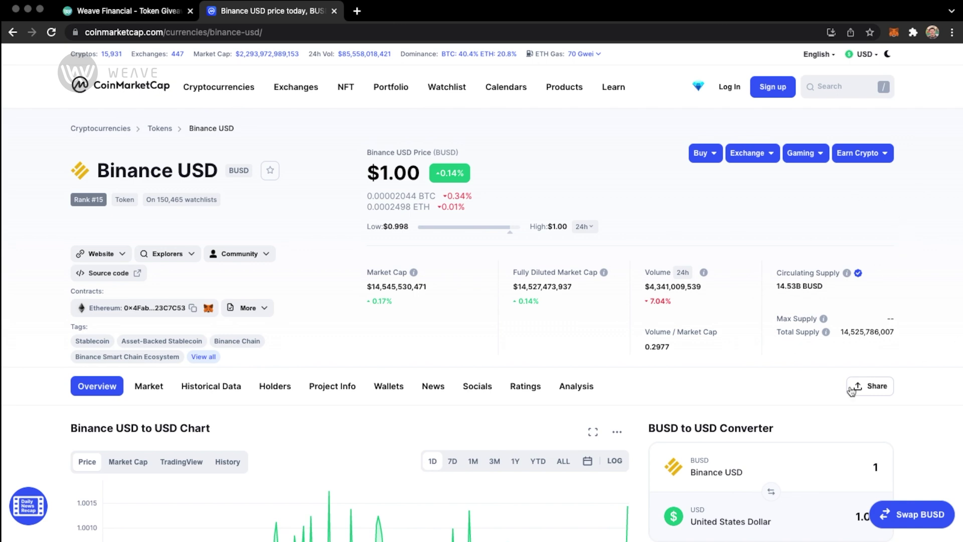
pyautogui.scroll(-3, 633, 469)
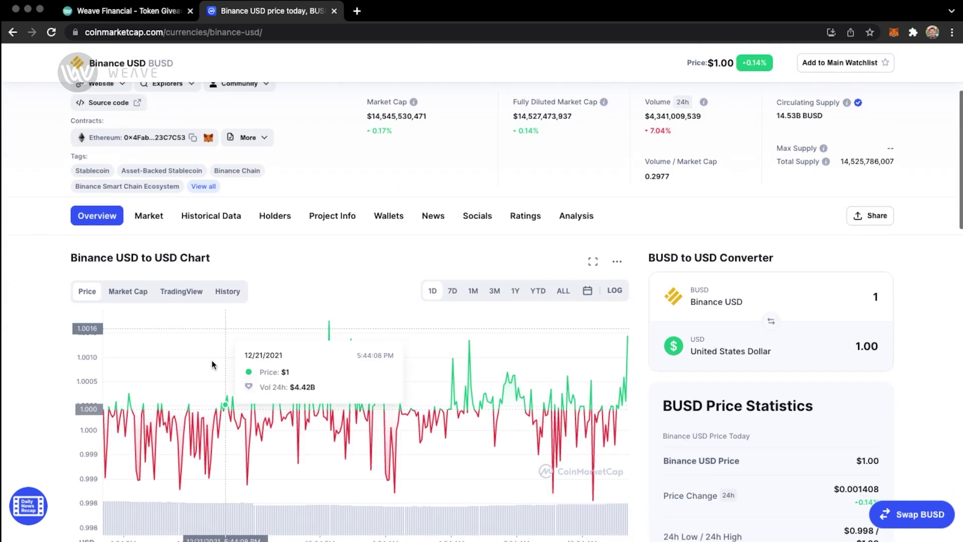
pyautogui.scroll(4, 829, 233)
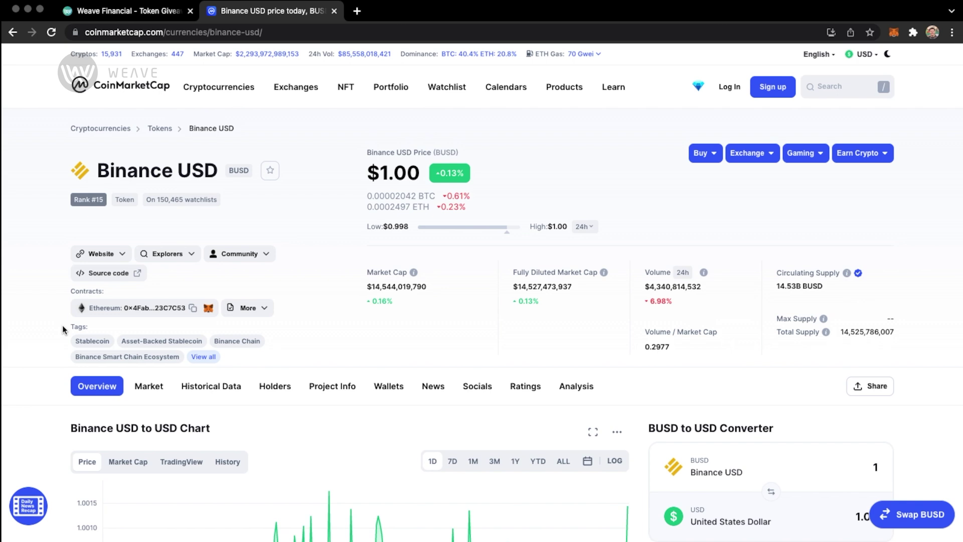
pyautogui.click(208, 309)
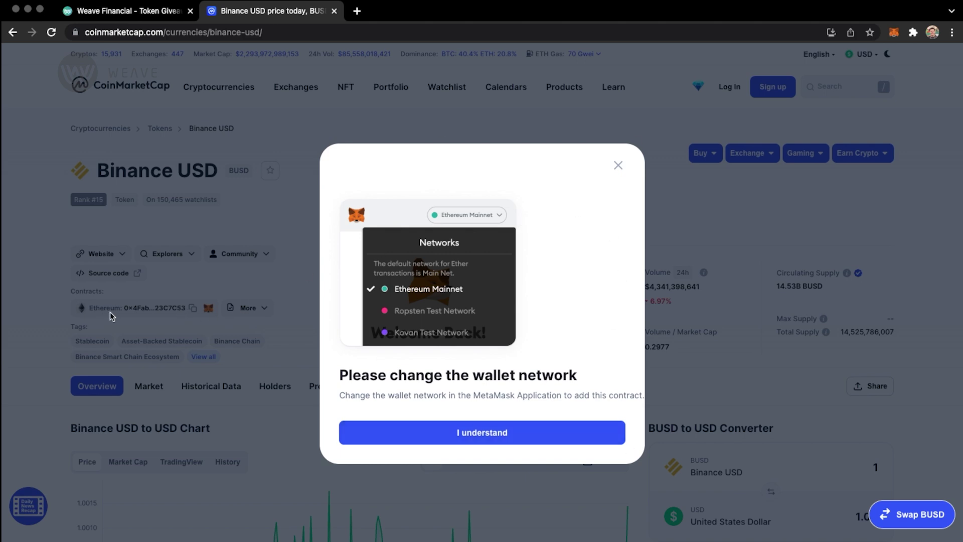
# Step: Check the wallet's Binance Smart Chain network and dismiss the change-network warning
pyautogui.click(894, 34)
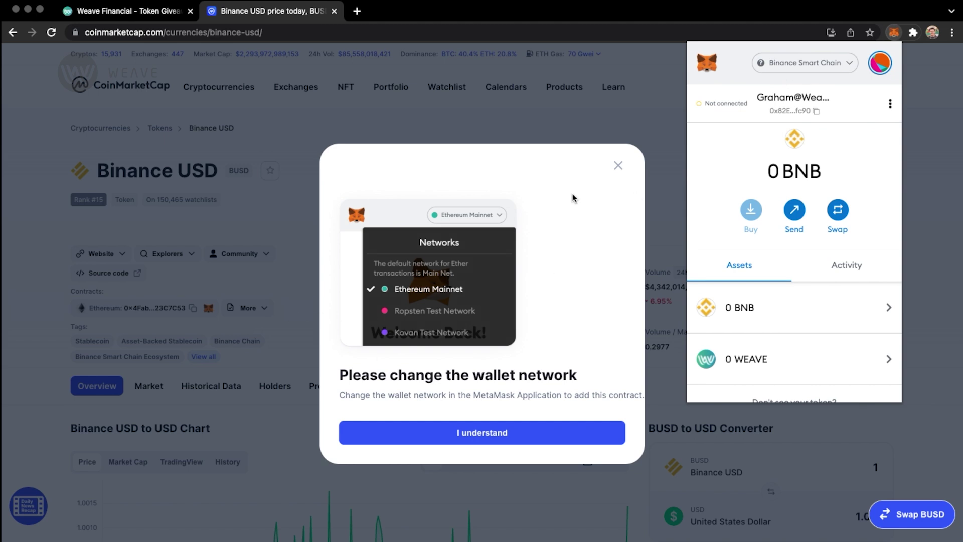
pyautogui.click(618, 165)
pyautogui.click(618, 165)
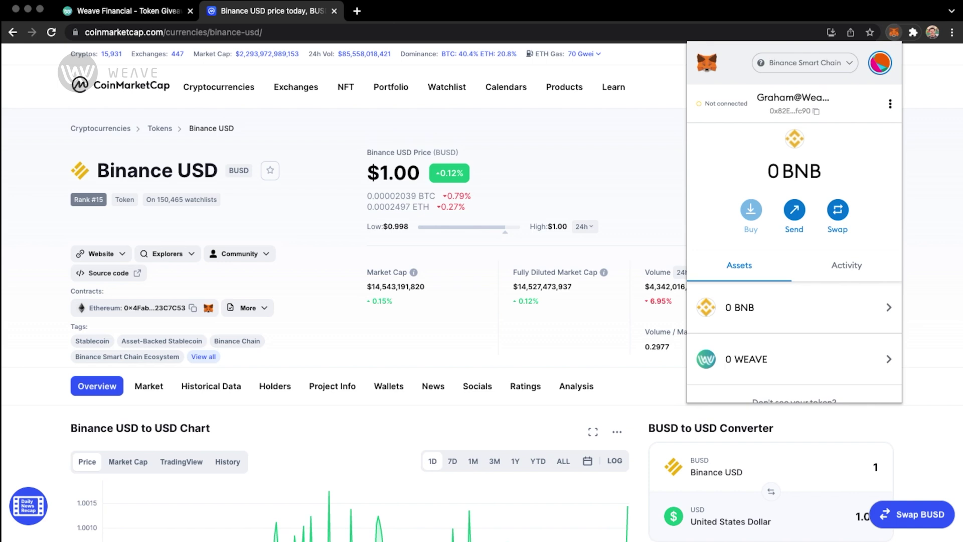
pyautogui.click(593, 176)
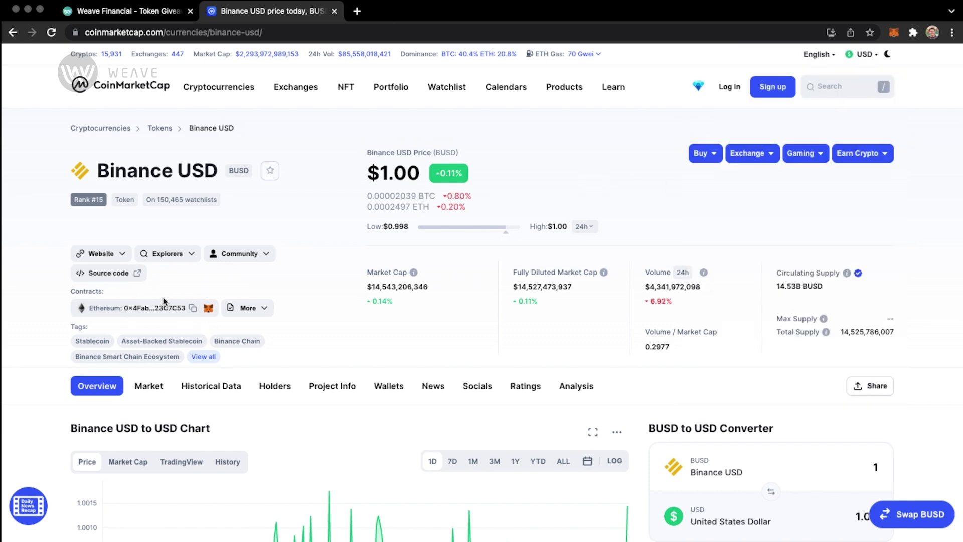
# Step: Add the BEP20 BUSD contract to MetaMask and verify the wallet shows BNB, WEAVE and BUSD
pyautogui.click(262, 313)
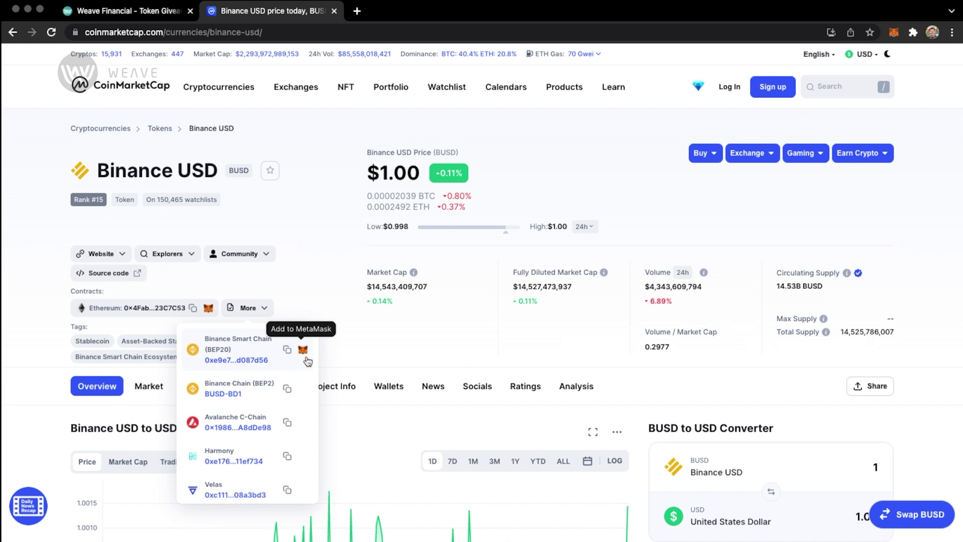
pyautogui.click(303, 351)
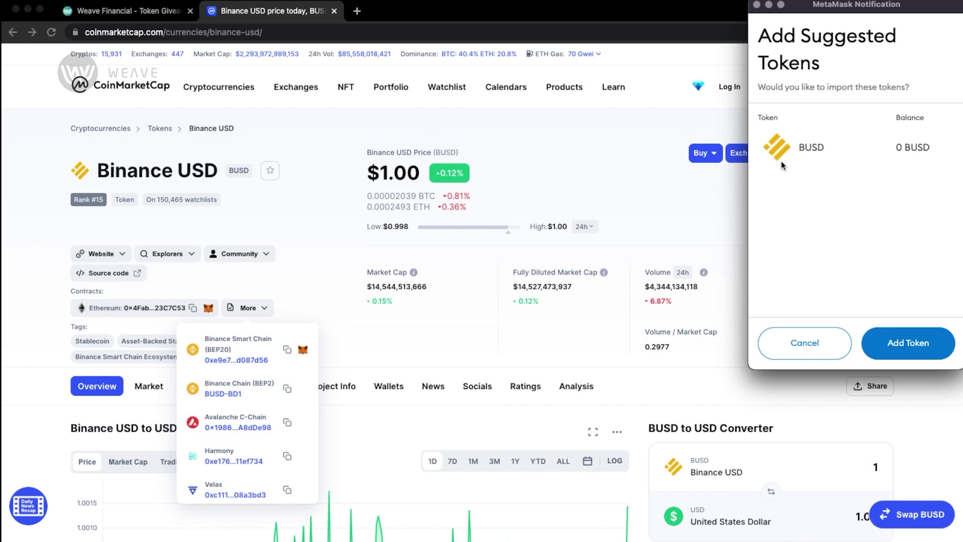
pyautogui.click(920, 338)
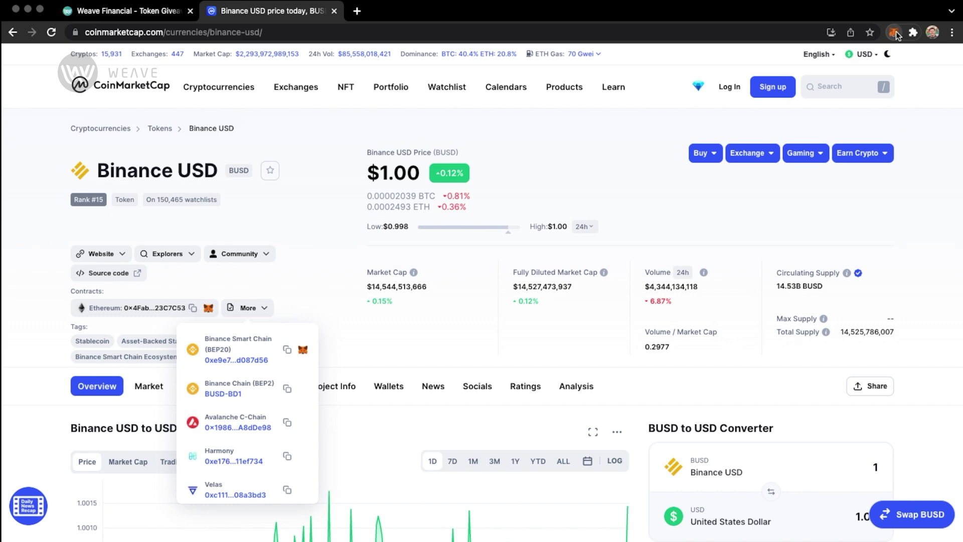
pyautogui.click(894, 33)
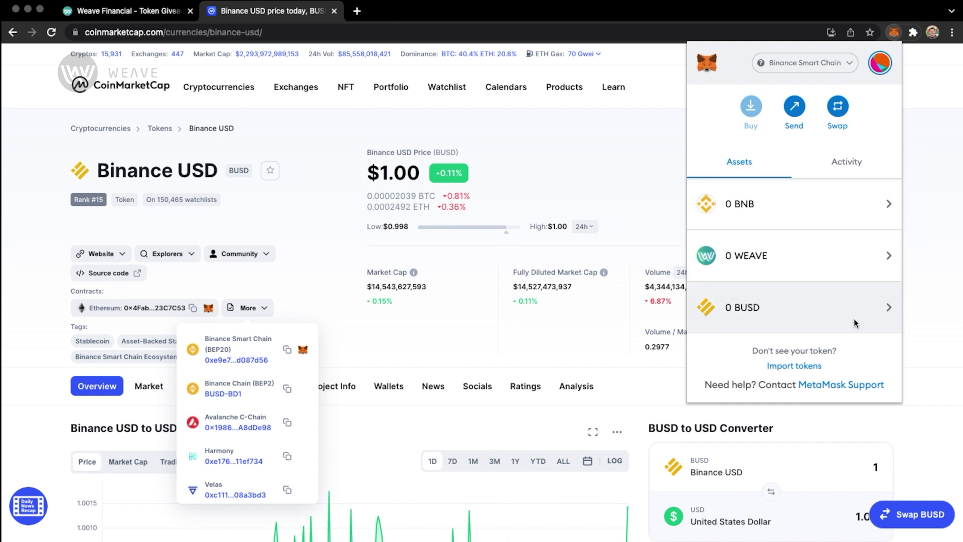
pyautogui.press('Escape')
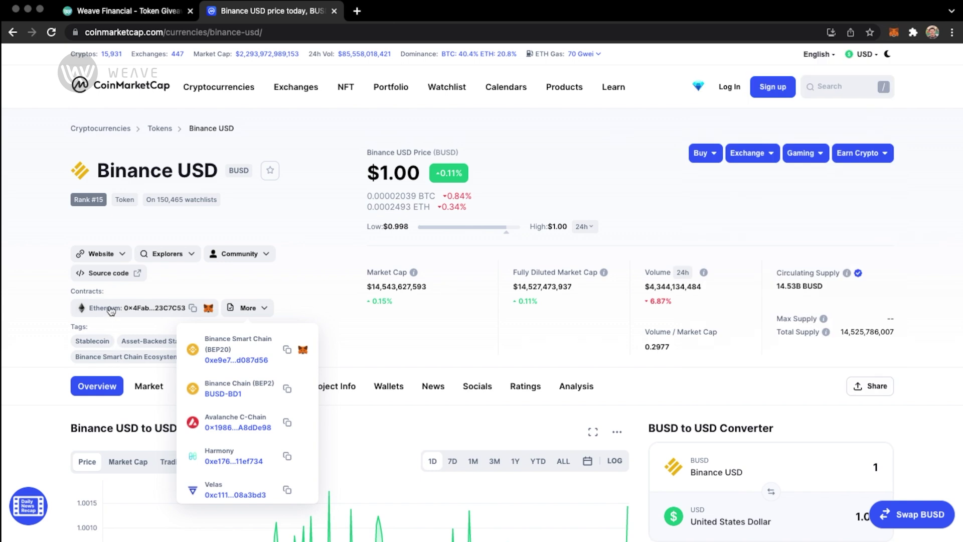
# Step: Switch the MetaMask wallet network to Ethereum Mainnet
pyautogui.click(894, 32)
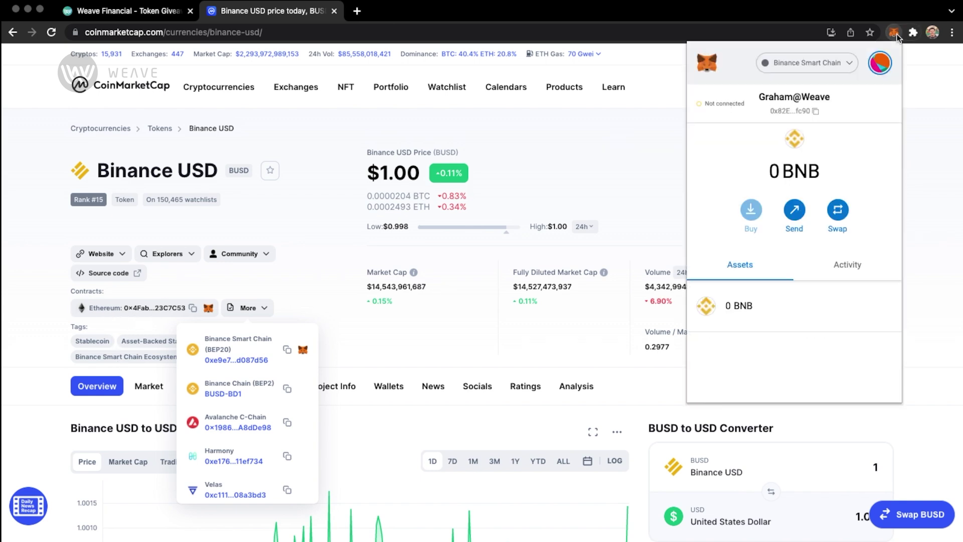
pyautogui.click(832, 64)
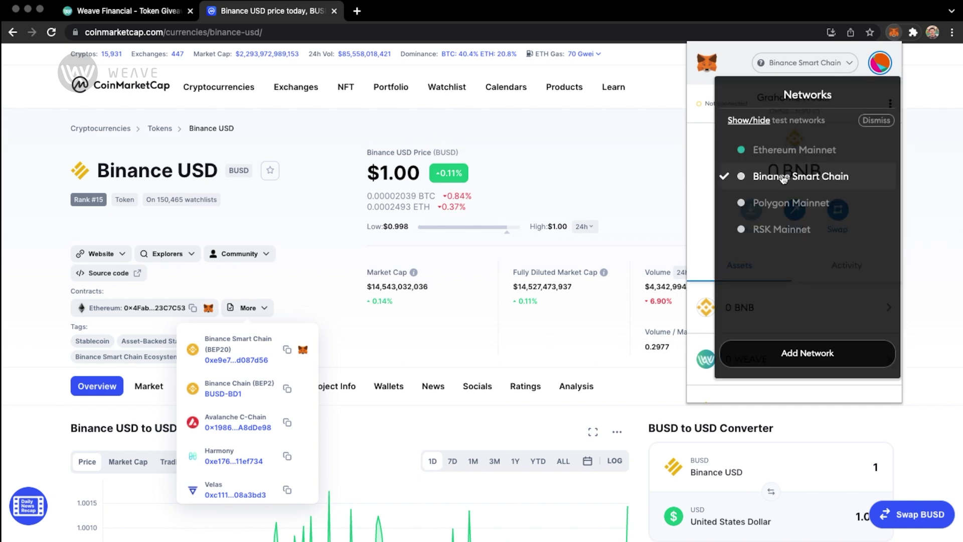
pyautogui.click(801, 149)
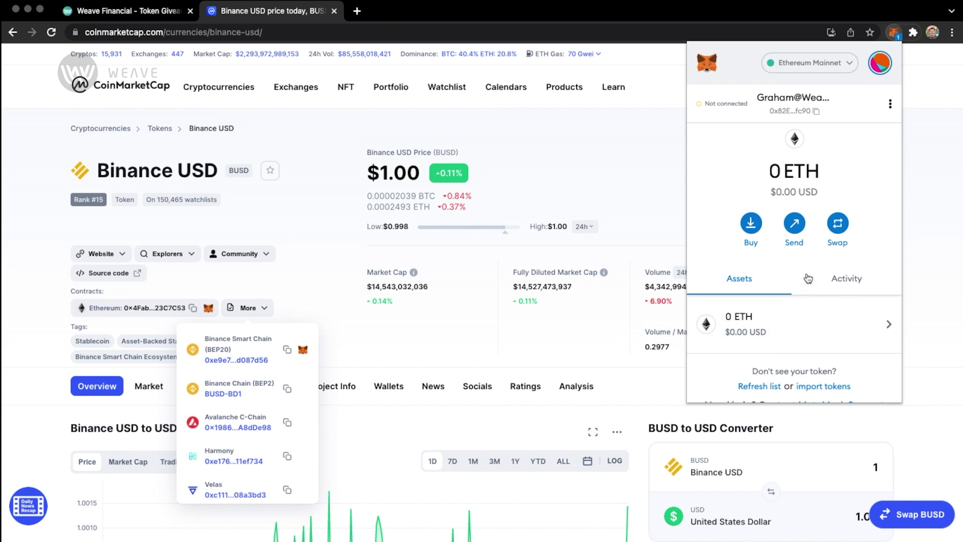
pyautogui.click(270, 286)
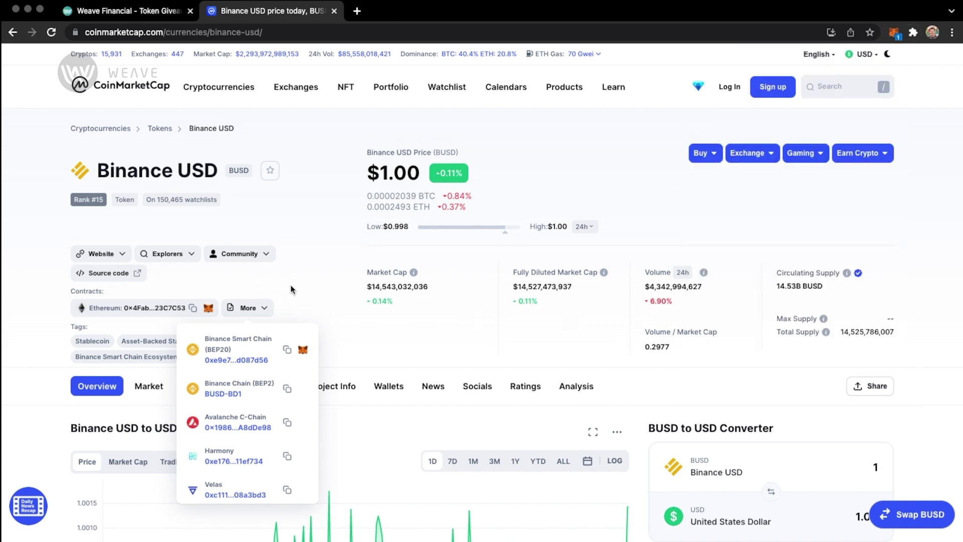
# Step: Import BUSD from its Ethereum contract on CoinMarketCap, leaving 0 ETH and 0 BUSD listed
pyautogui.click(288, 305)
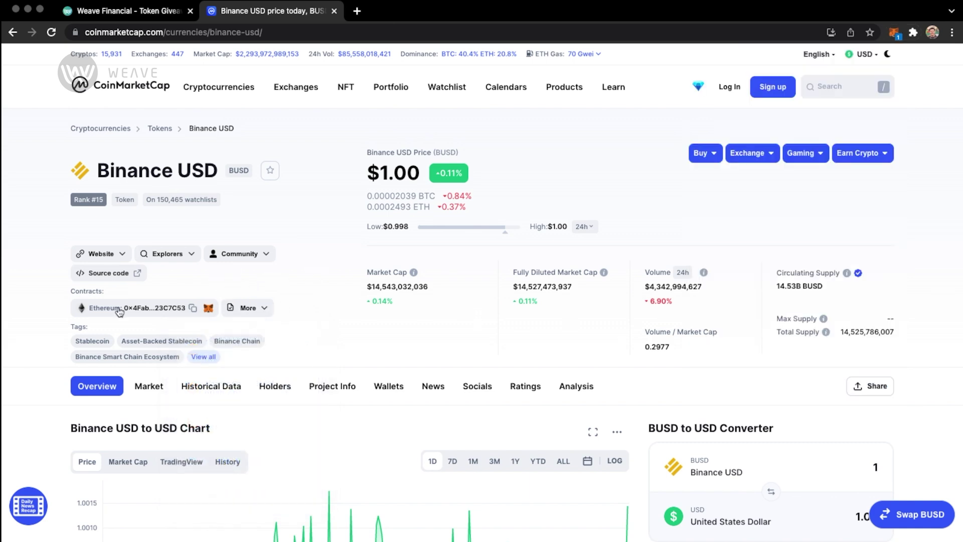
pyautogui.click(209, 310)
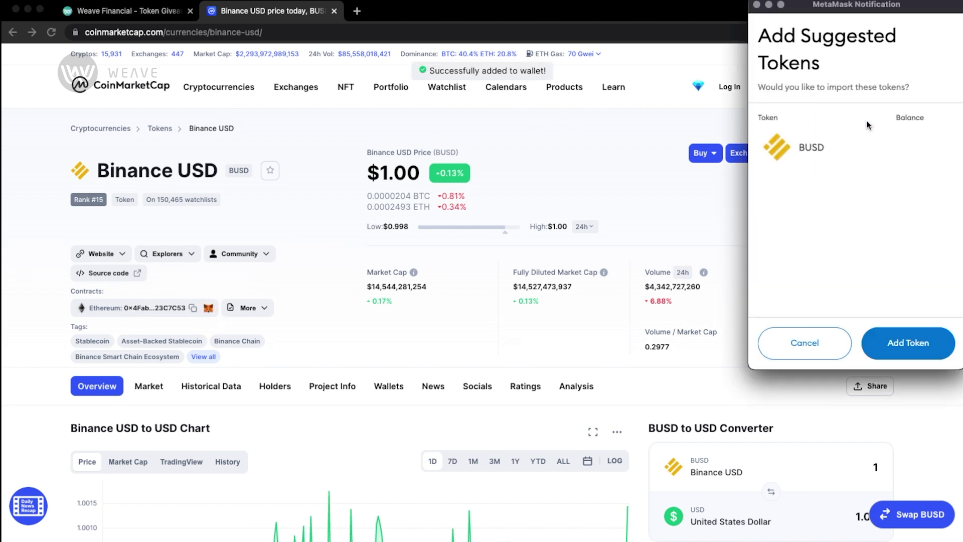
pyautogui.click(902, 347)
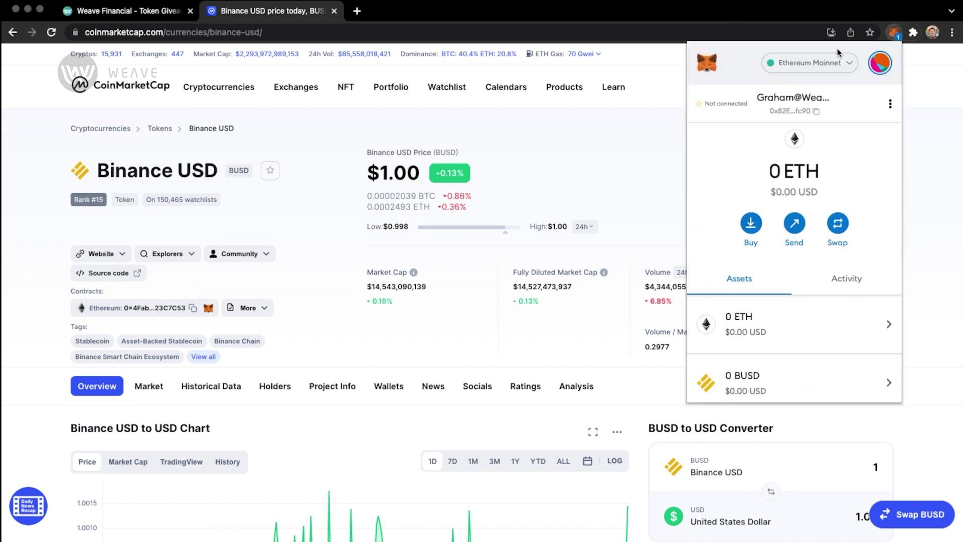
pyautogui.scroll(-2, 771, 284)
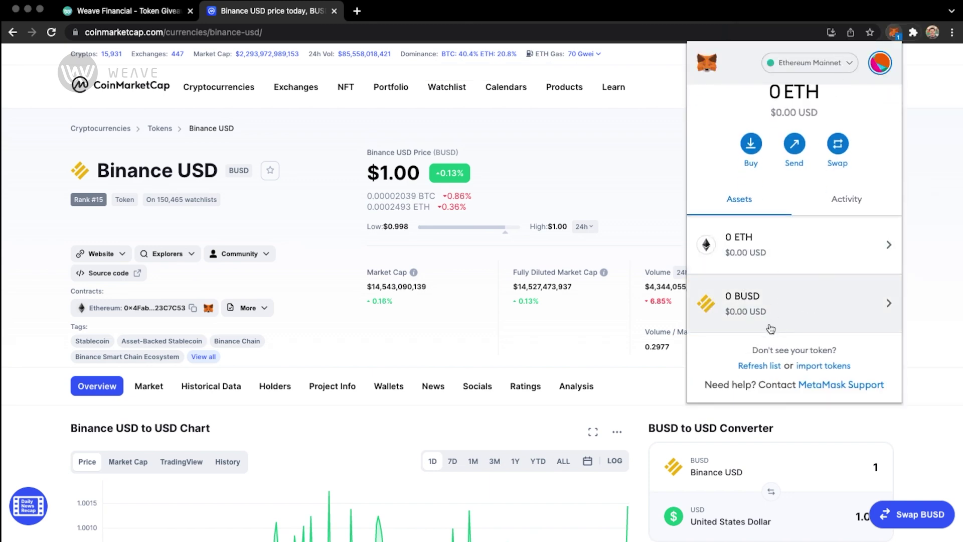
pyautogui.scroll(2, 793, 366)
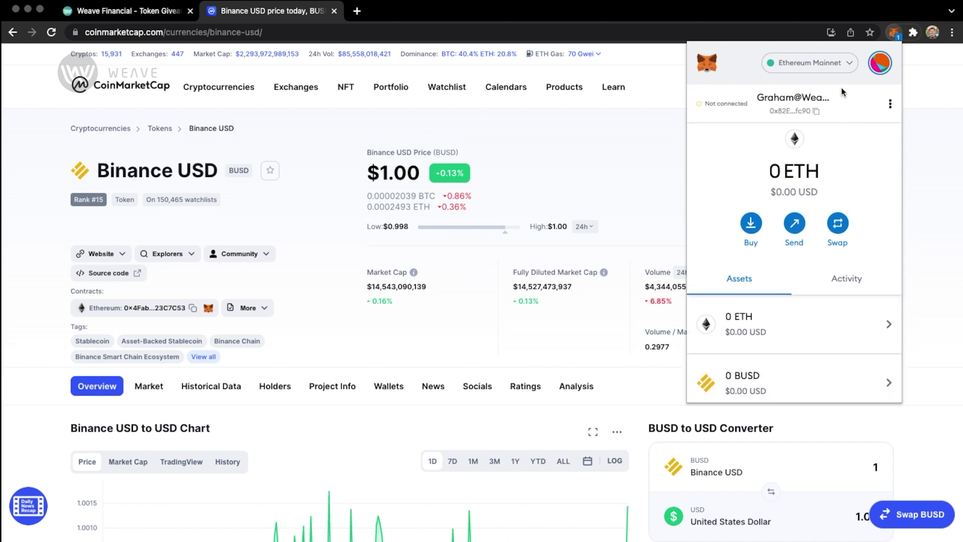
pyautogui.scroll(-3, 881, 379)
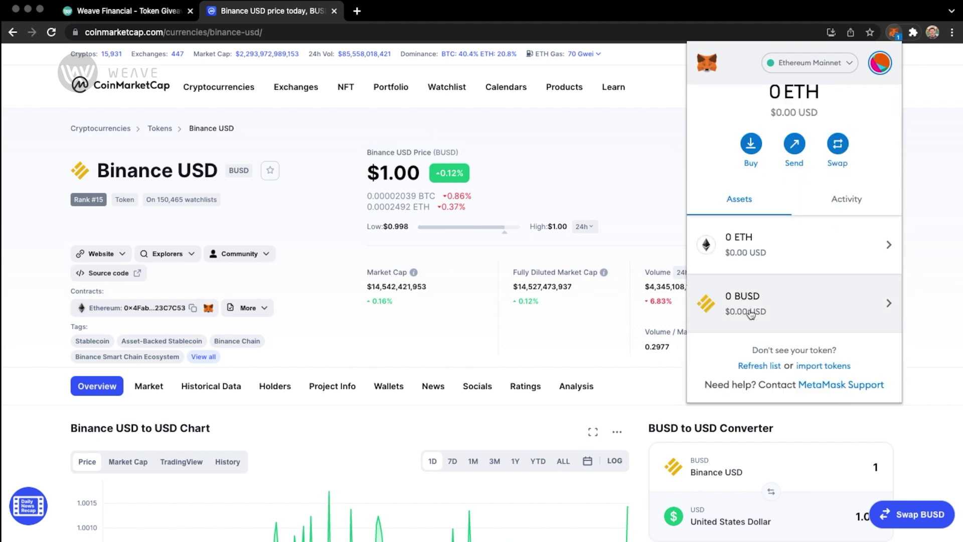
# Step: Hide the BUSD token from the wallet through its options menu and confirm
pyautogui.click(853, 309)
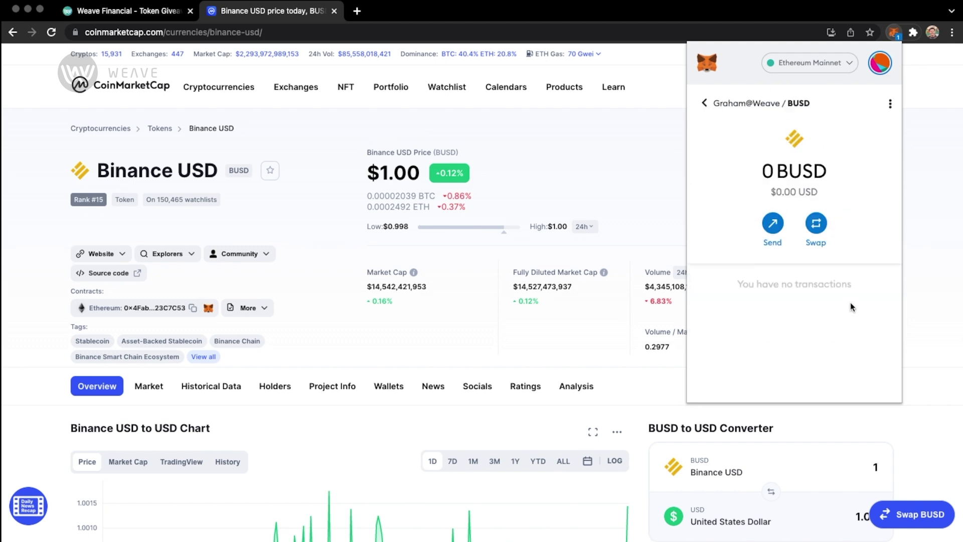
pyautogui.click(890, 104)
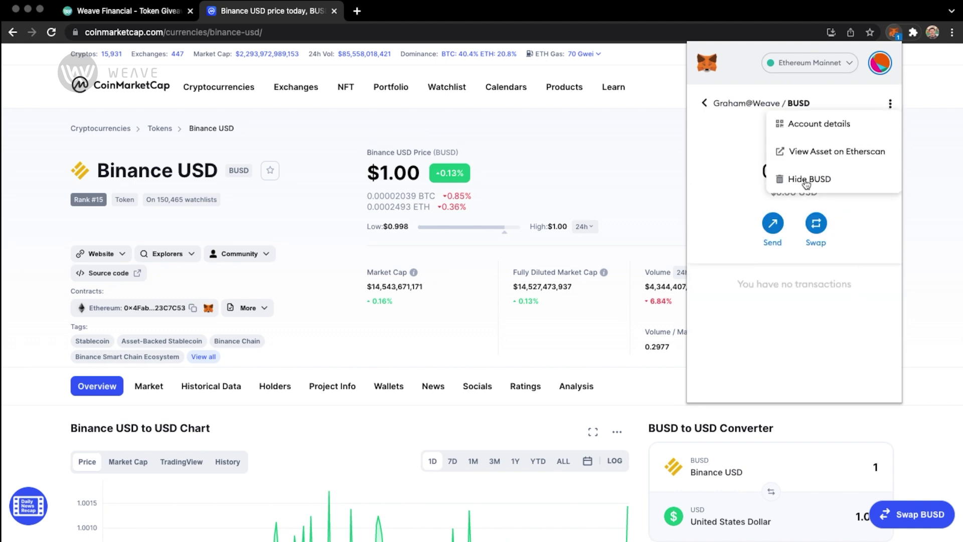
pyautogui.click(812, 180)
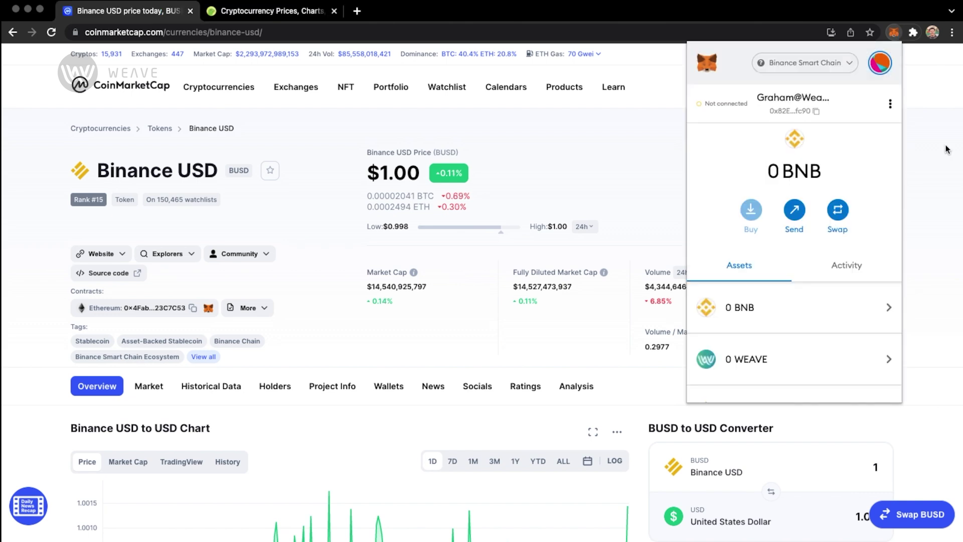
pyautogui.scroll(-3, 871, 195)
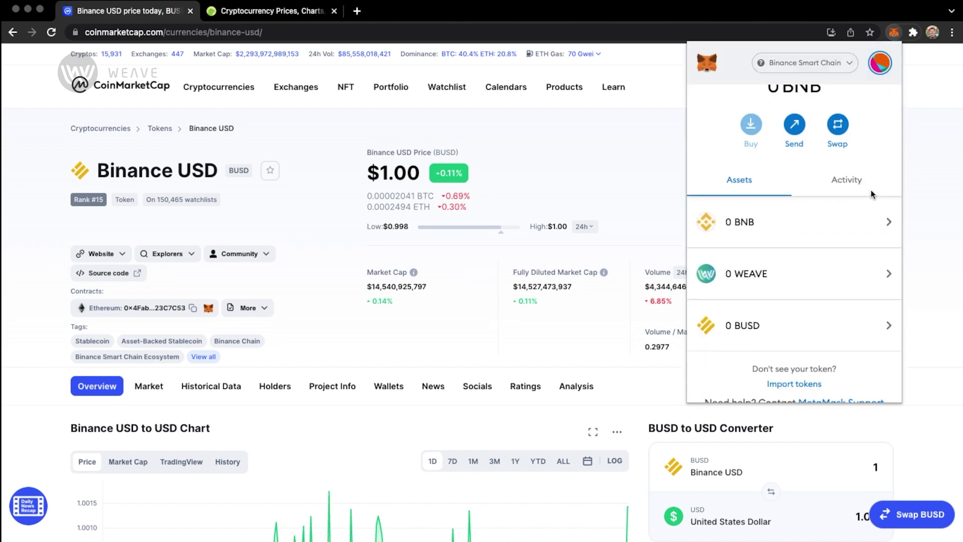
pyautogui.click(837, 316)
pyautogui.click(890, 105)
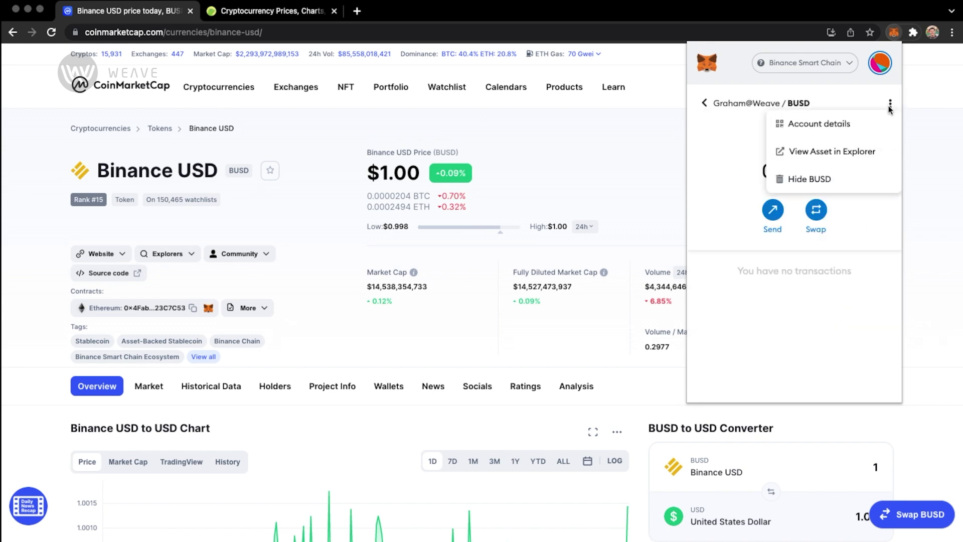
pyautogui.click(808, 181)
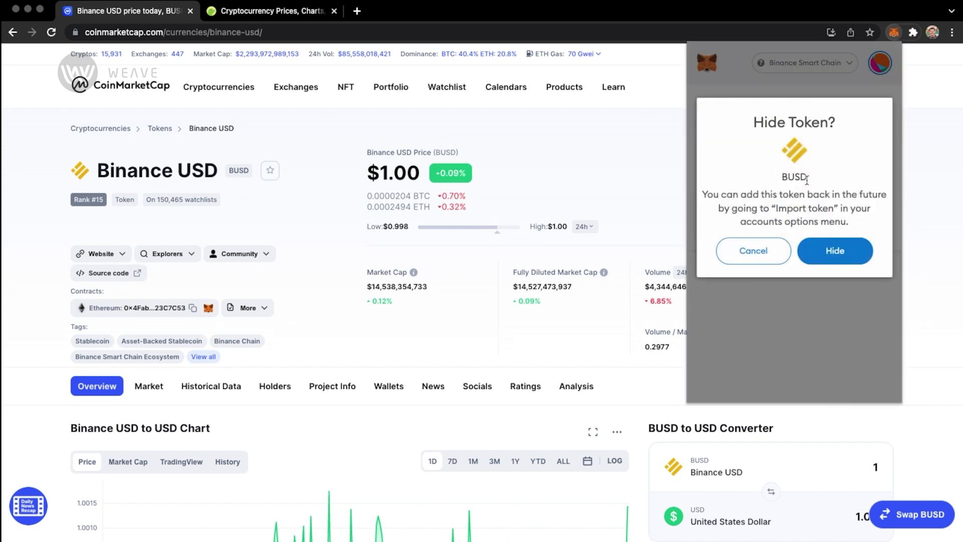
pyautogui.click(827, 250)
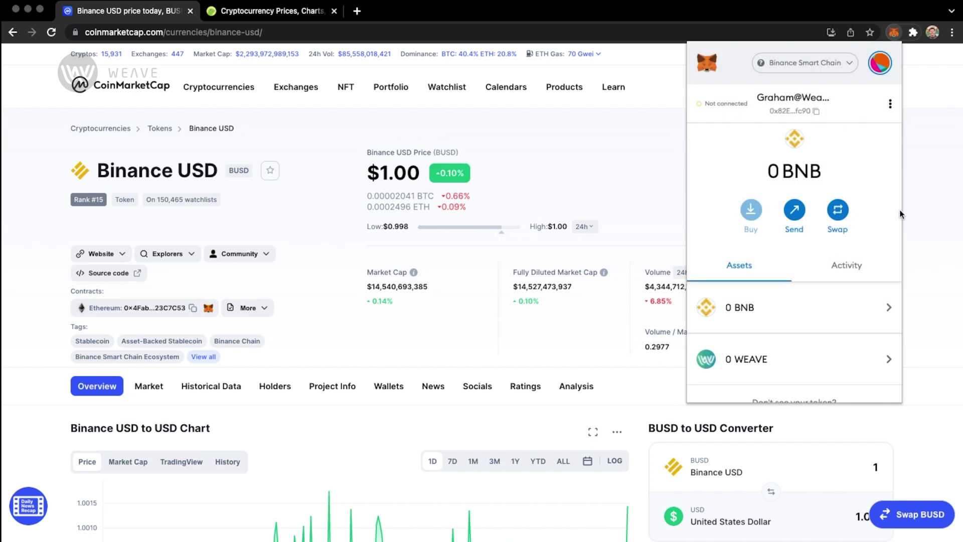
# Step: Switch to the CoinGecko tab showing the Cryptocurrency Prices by Market Cap list
pyautogui.scroll(-1, 833, 300)
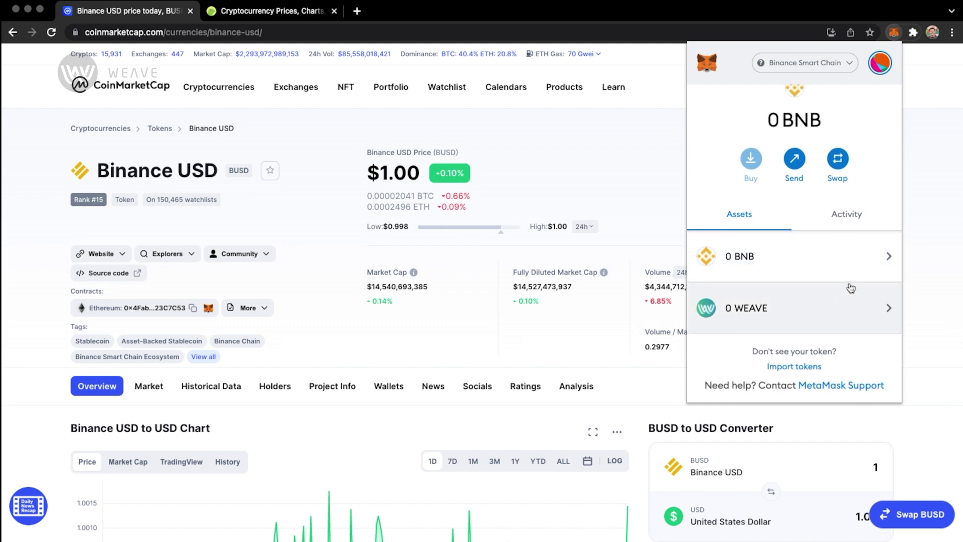
pyautogui.scroll(1, 848, 270)
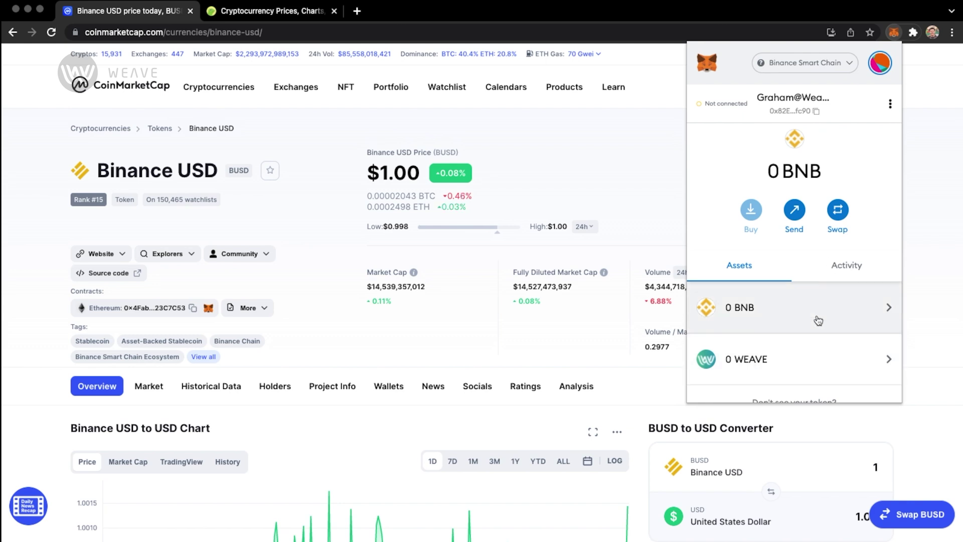
pyautogui.hotkey('ctrl', 'Tab')
pyautogui.press('Escape')
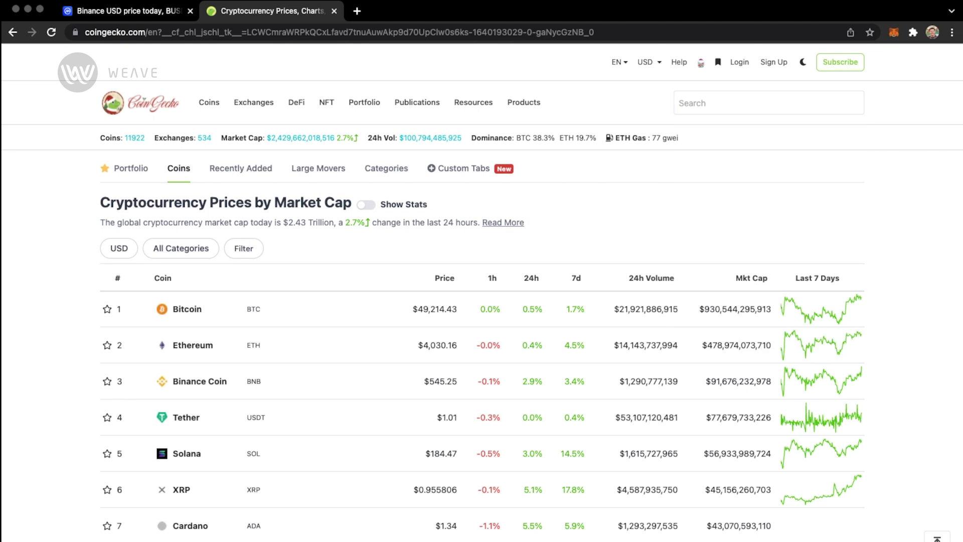
# Step: Search CoinGecko for 'BUSD' and open the Binance USD coin page
pyautogui.click(797, 99)
pyautogui.write('BUSD')
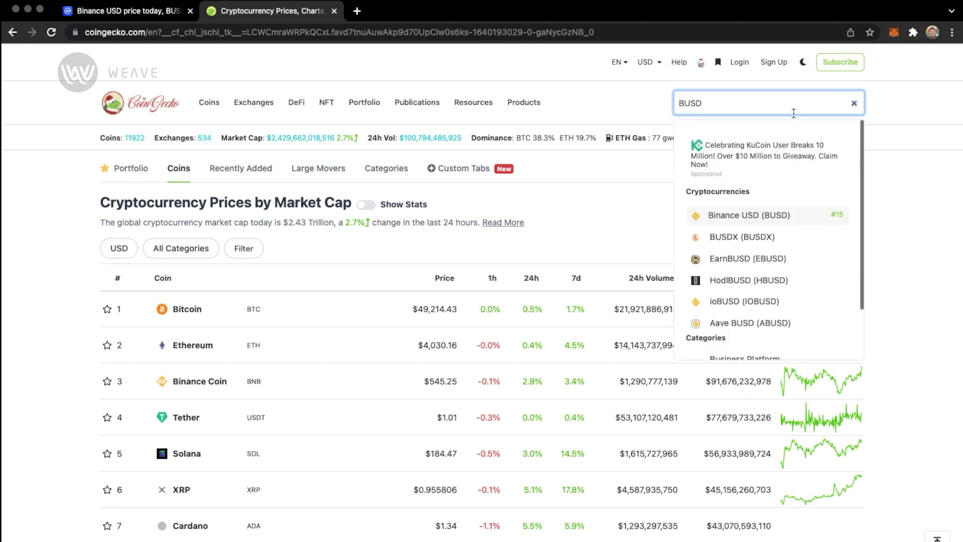
pyautogui.click(745, 221)
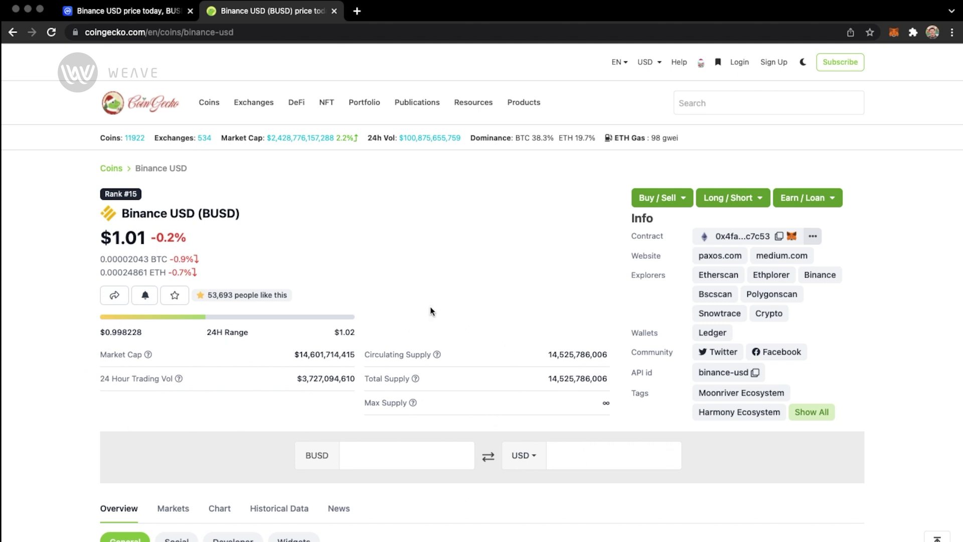
pyautogui.scroll(-10, 434, 473)
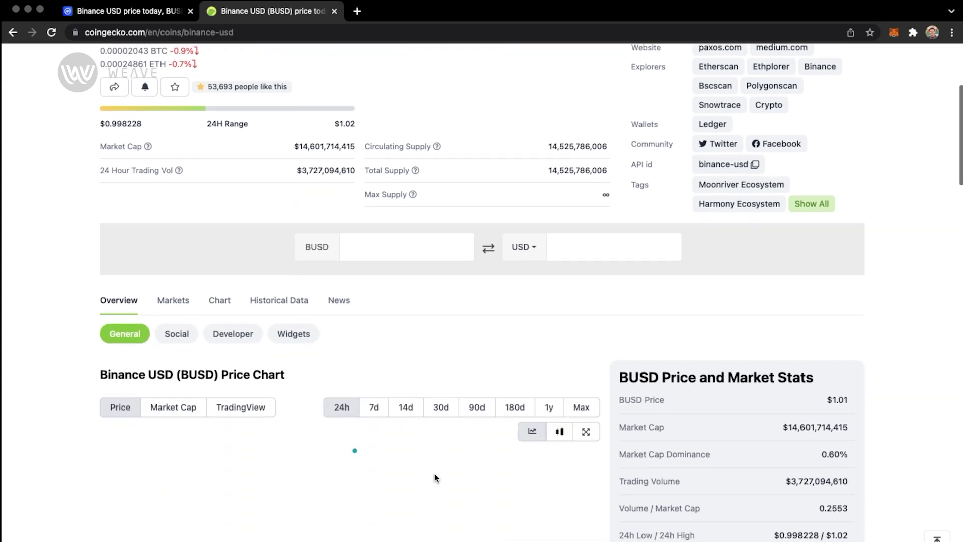
pyautogui.scroll(10, 570, 218)
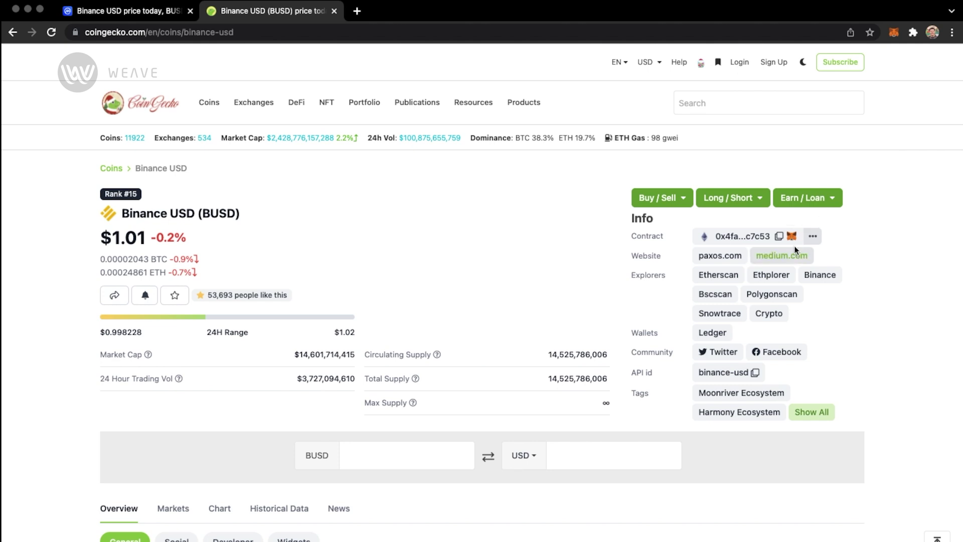
pyautogui.click(893, 33)
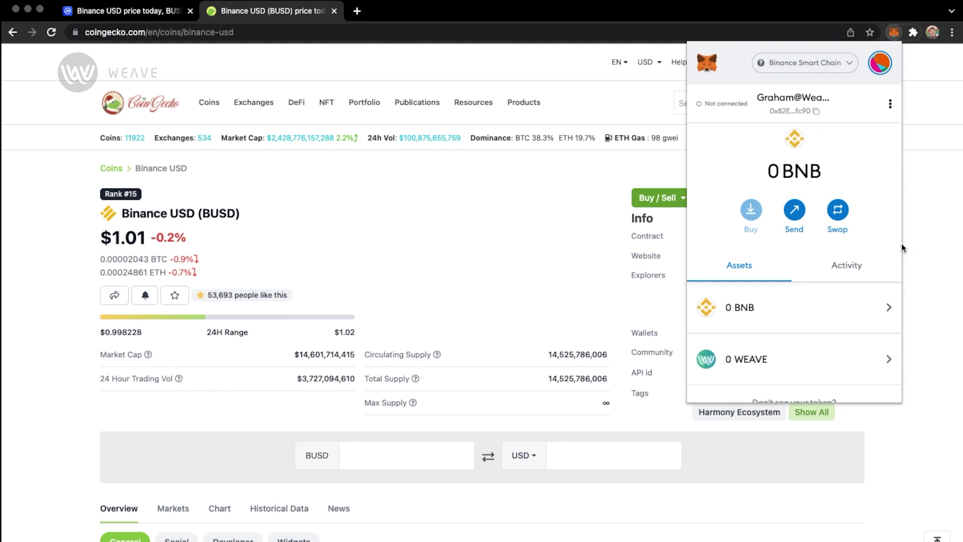
pyautogui.scroll(-2, 800, 351)
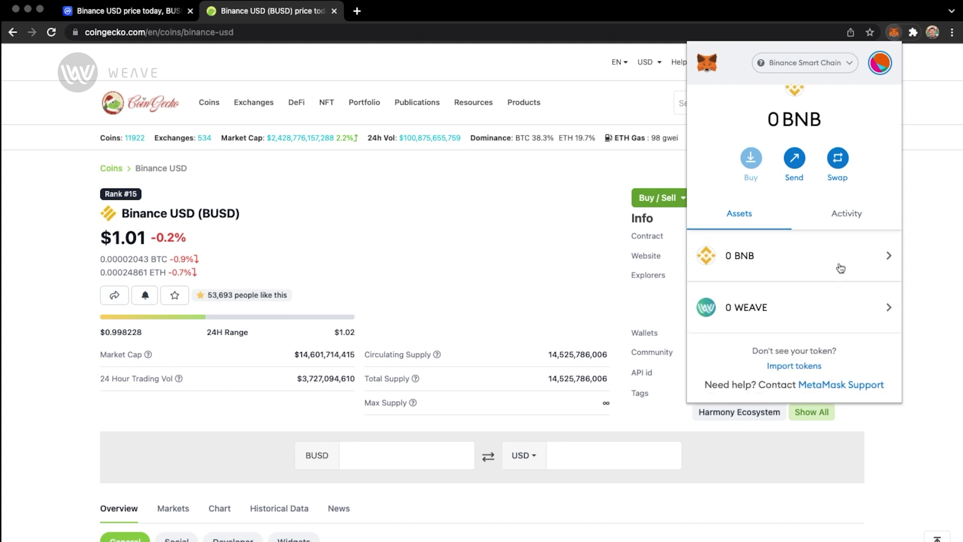
pyautogui.click(955, 291)
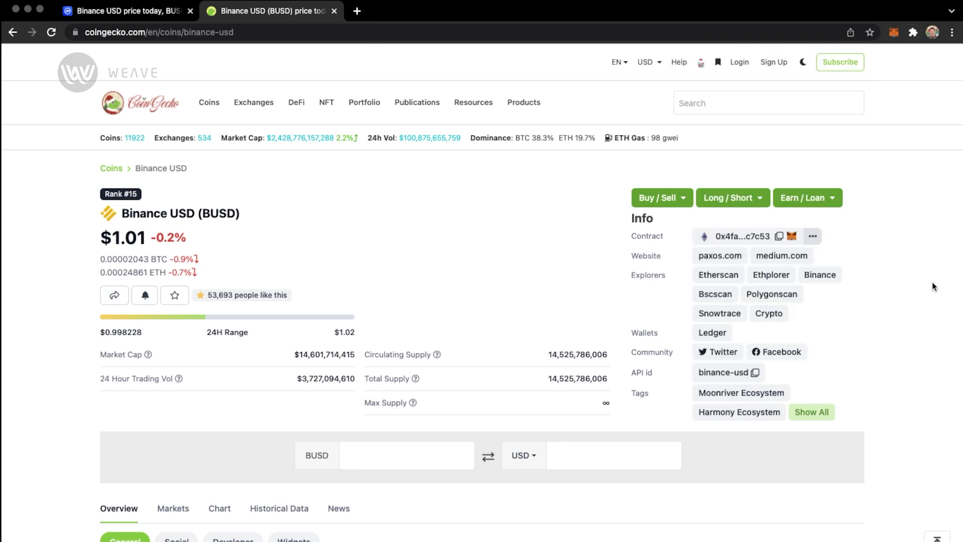
# Step: Add BUSD's Binance Smart Chain contract from CoinGecko and check the wallet lists 0 BNB, WEAVE, BUSD
pyautogui.click(813, 239)
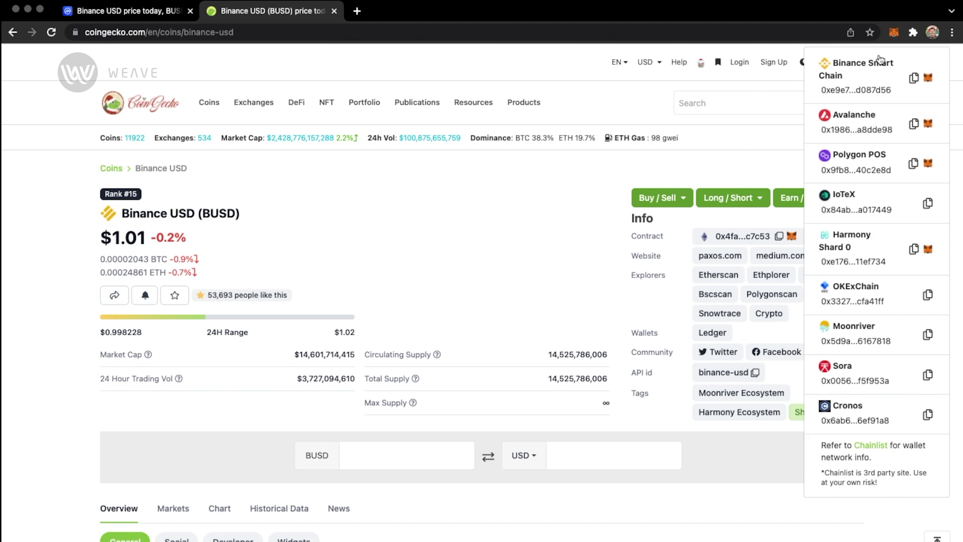
pyautogui.click(927, 81)
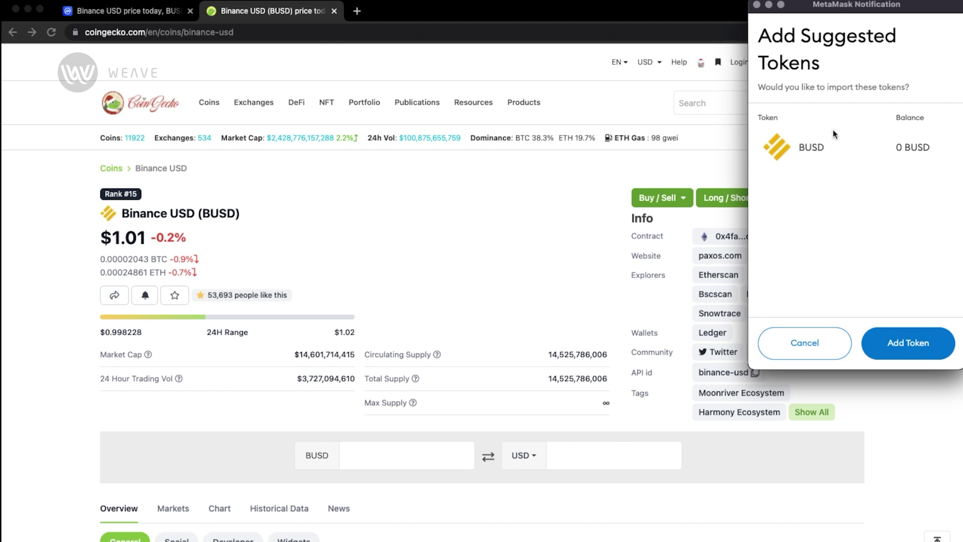
pyautogui.click(928, 348)
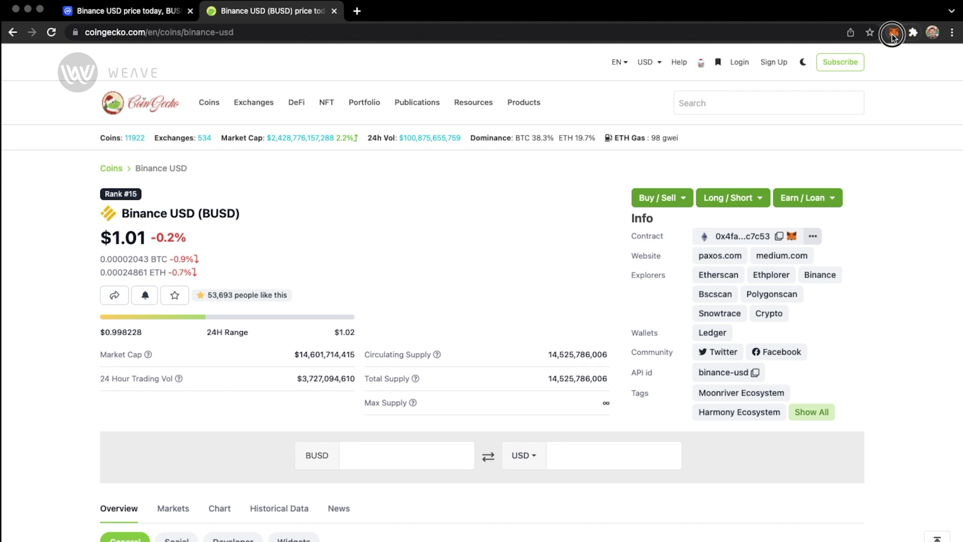
pyautogui.click(893, 33)
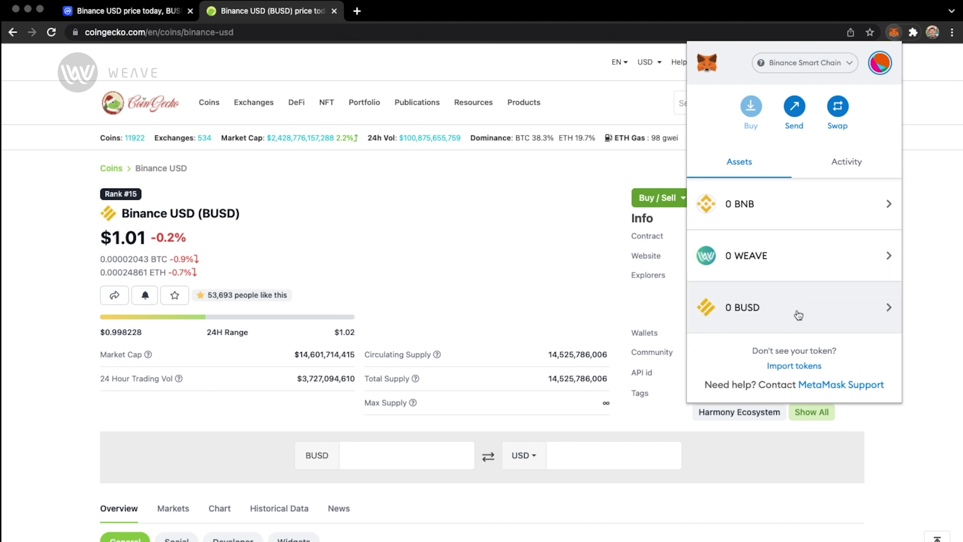
pyautogui.click(464, 273)
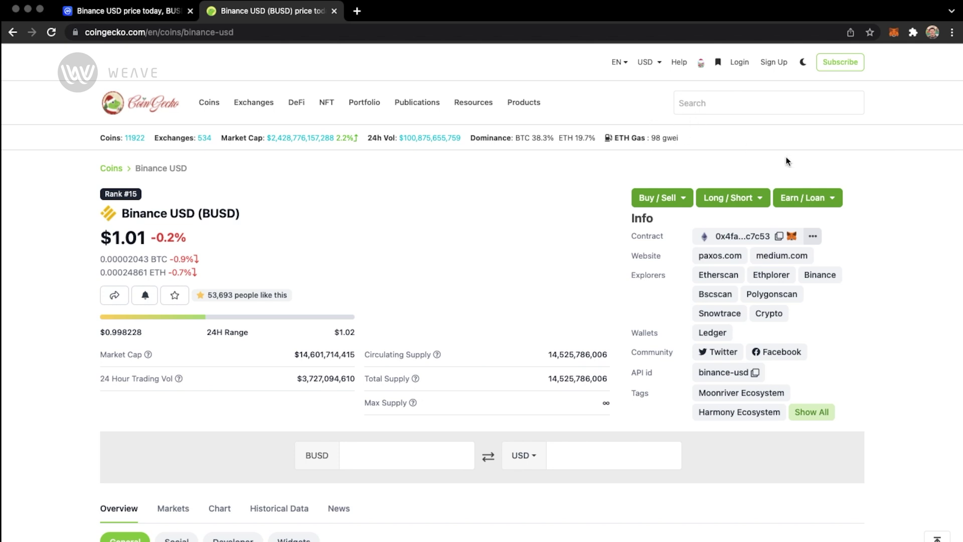
# Step: Look up Polygon (MATIC) on CoinGecko and list its contract addresses on other chains
pyautogui.click(745, 107)
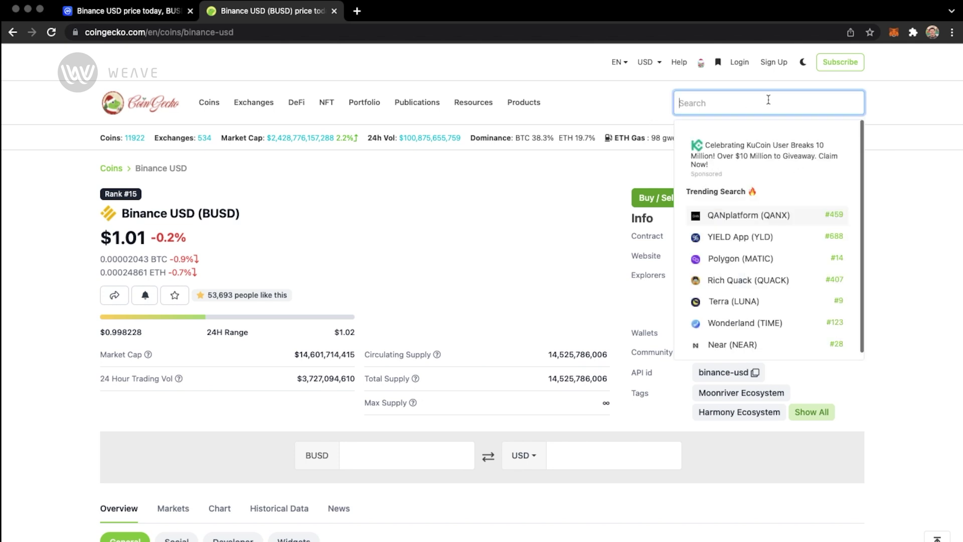
pyautogui.click(716, 258)
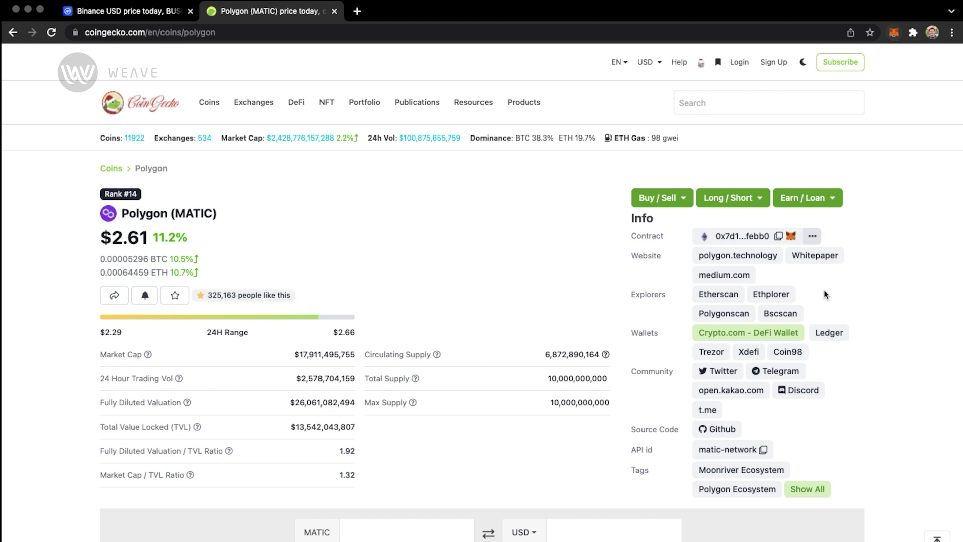
pyautogui.click(812, 236)
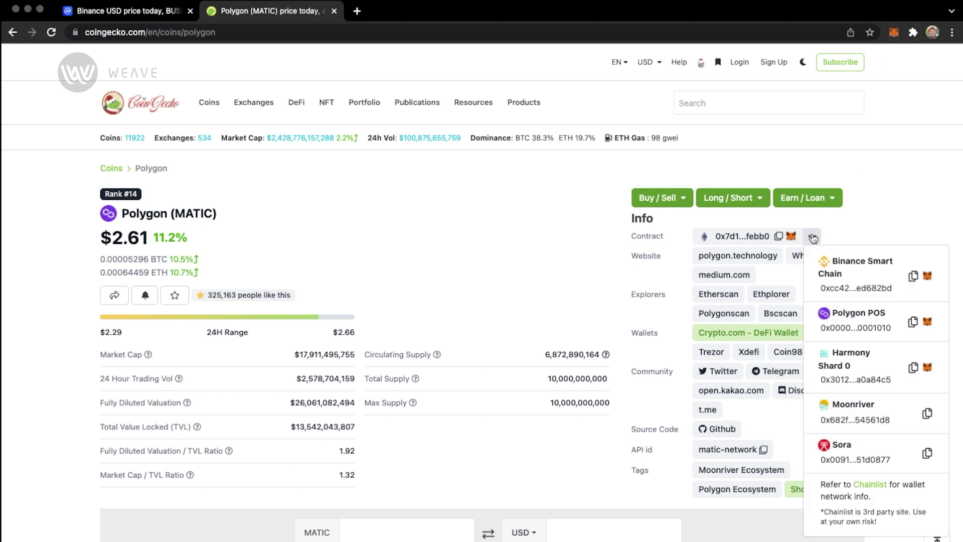
# Step: Add the Binance Smart Chain MATIC token to MetaMask and check the wallet's token list
pyautogui.click(927, 277)
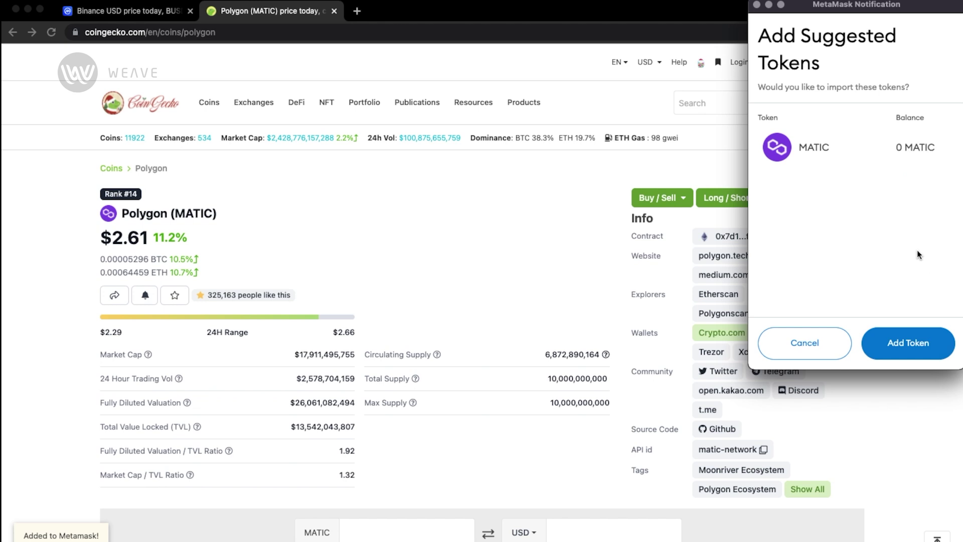
pyautogui.click(920, 339)
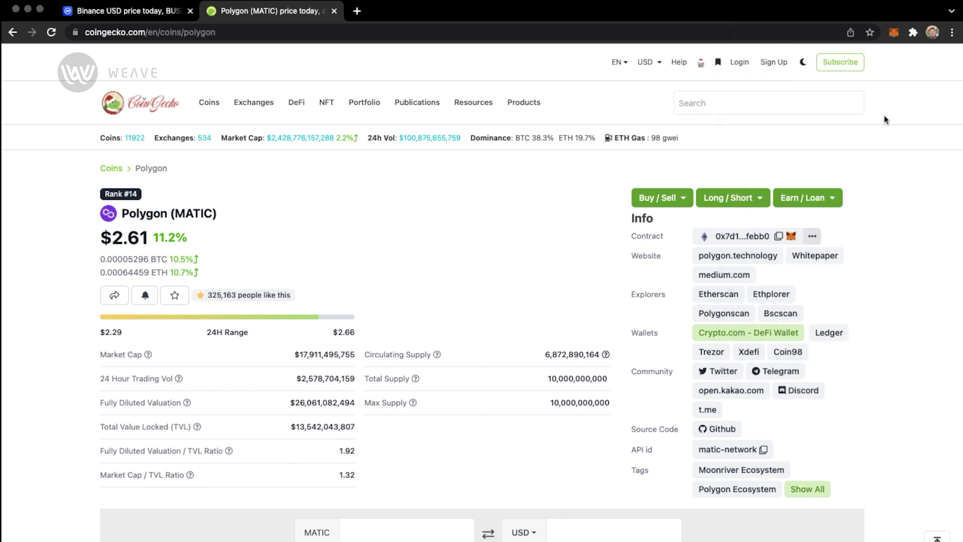
pyautogui.click(895, 38)
pyautogui.scroll(-3, 802, 336)
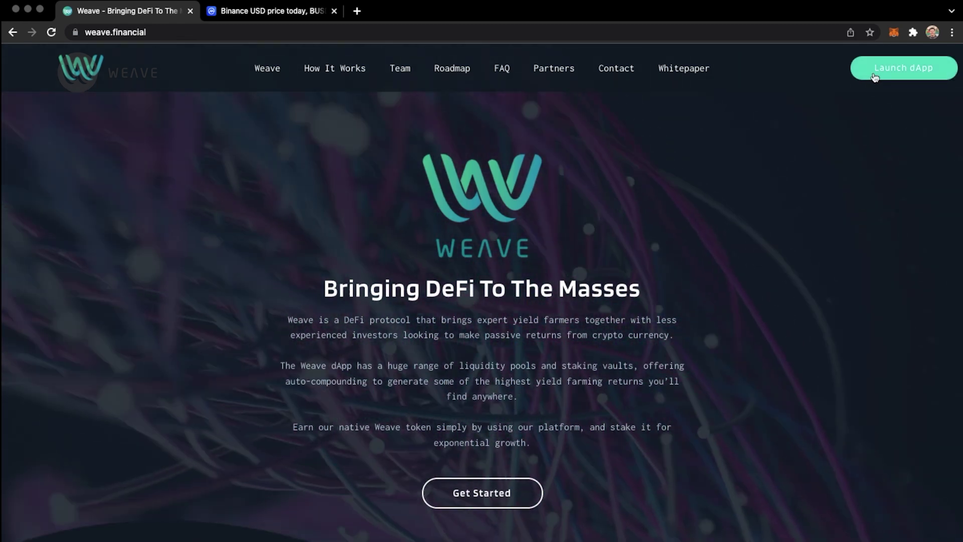
# Step: Open MetaMask's Import tokens Custom Token form, then go to CoinMarketCap's Binance USD page
pyautogui.click(894, 32)
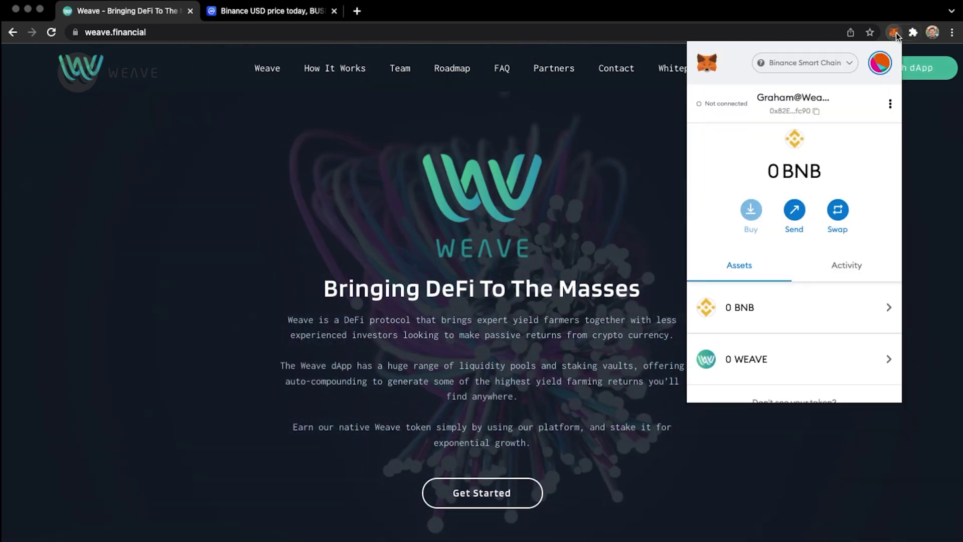
pyautogui.scroll(-2, 855, 240)
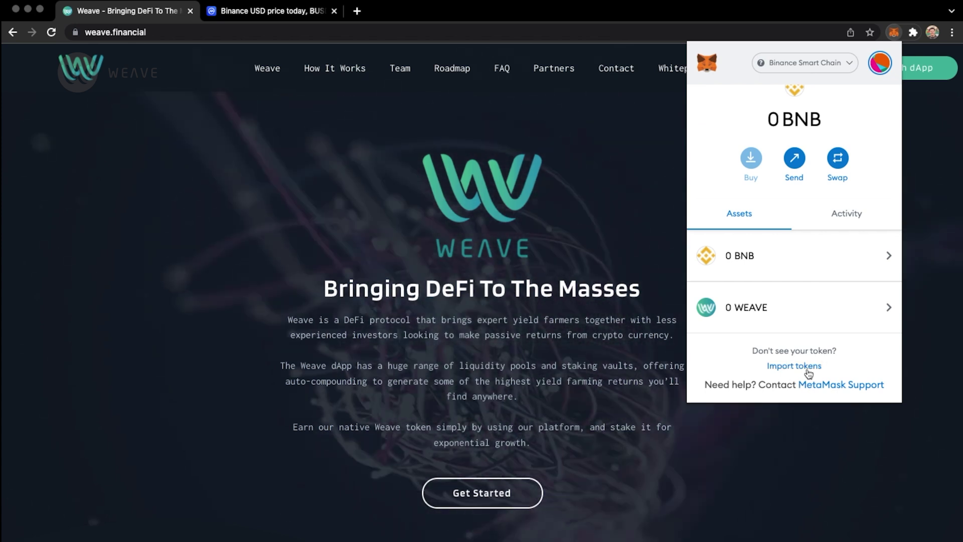
pyautogui.click(807, 370)
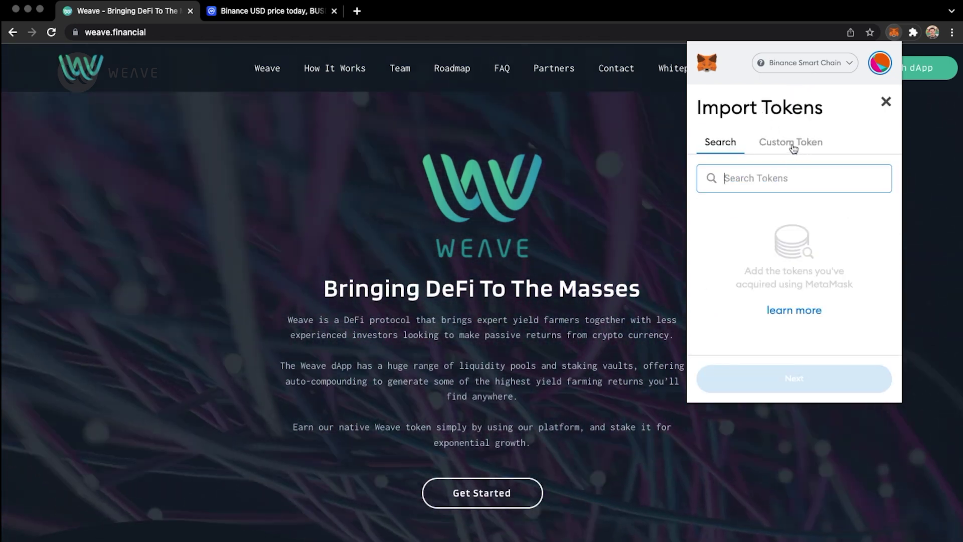
pyautogui.click(793, 145)
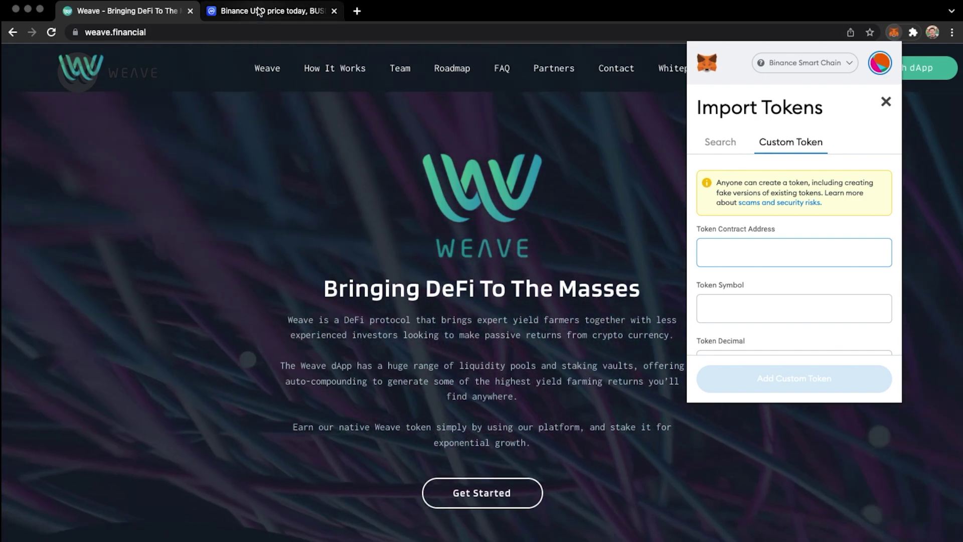
pyautogui.click(258, 11)
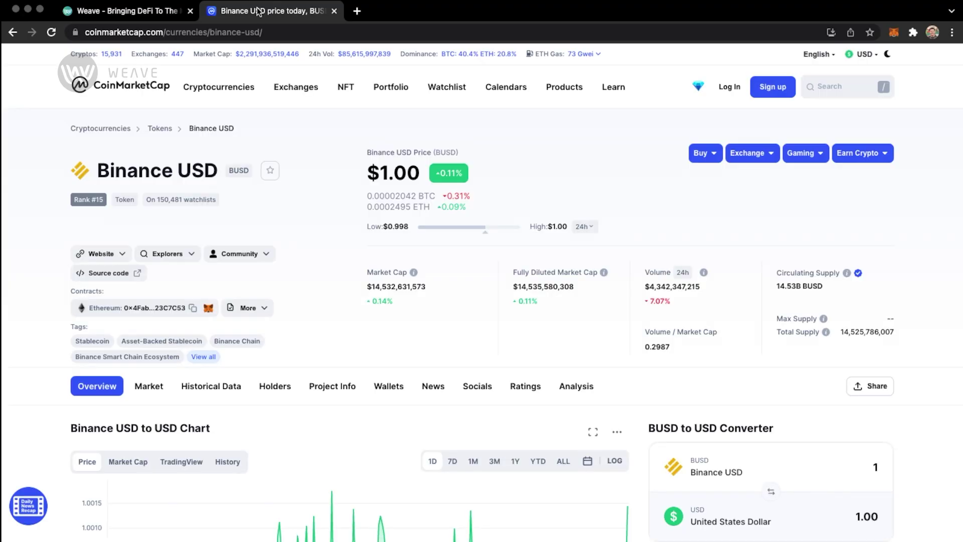
# Step: Copy BUSD's BEP20 contract address from CoinMarketCap, then reopen MetaMask on the Weave tab
pyautogui.click(267, 311)
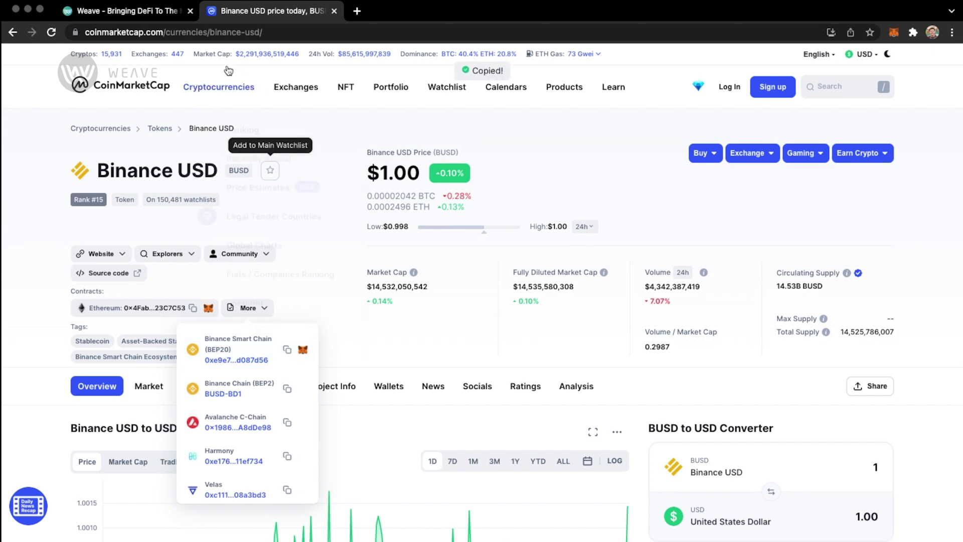
pyautogui.click(144, 15)
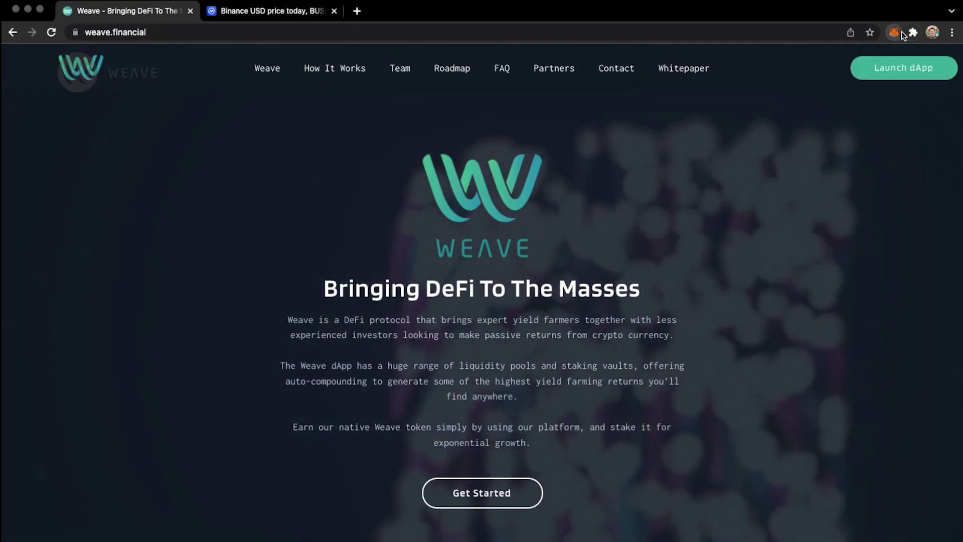
pyautogui.click(894, 32)
# Step: Import BUSD as a custom token from its pasted BEP20 contract address, so the wallet shows 0 BUSD
pyautogui.scroll(-2, 792, 292)
pyautogui.click(785, 424)
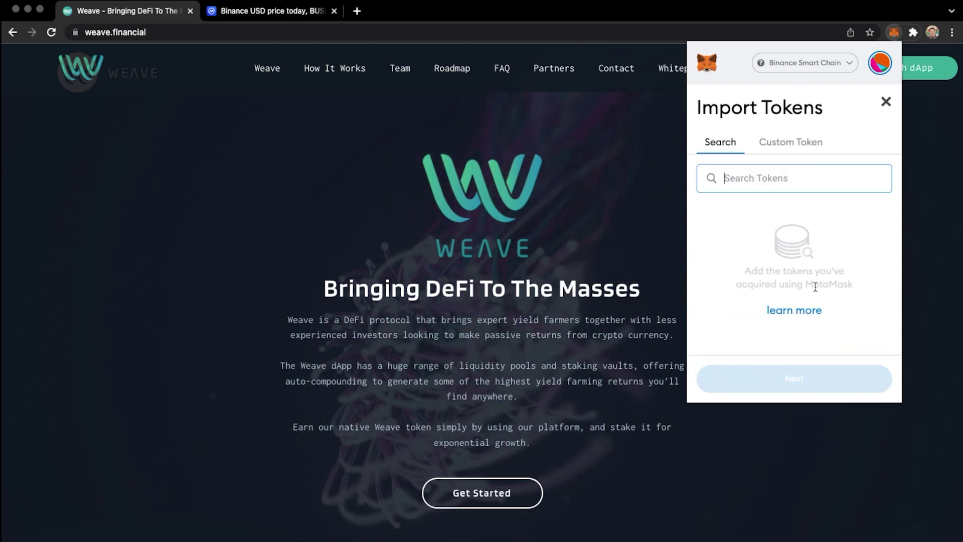
pyautogui.click(804, 151)
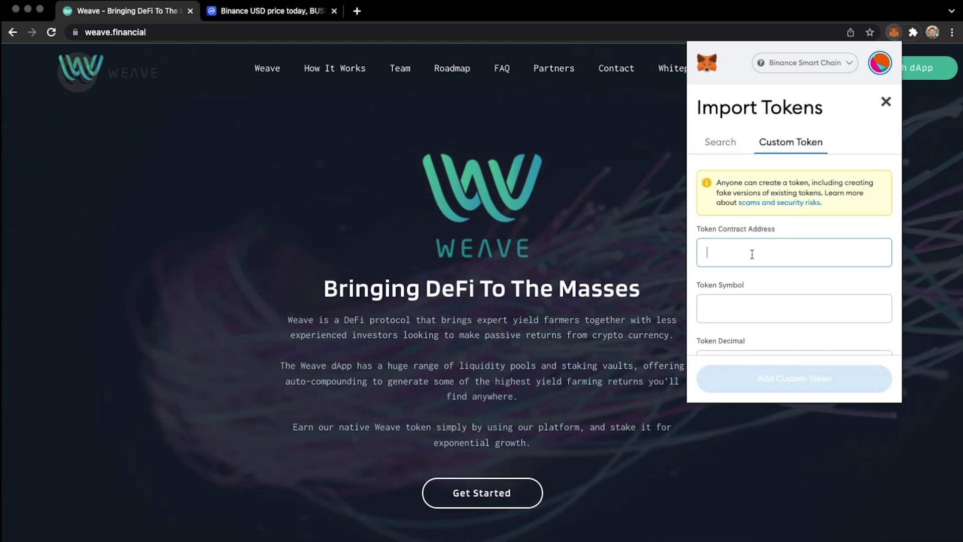
pyautogui.press('super+v')
pyautogui.scroll(-1, 786, 225)
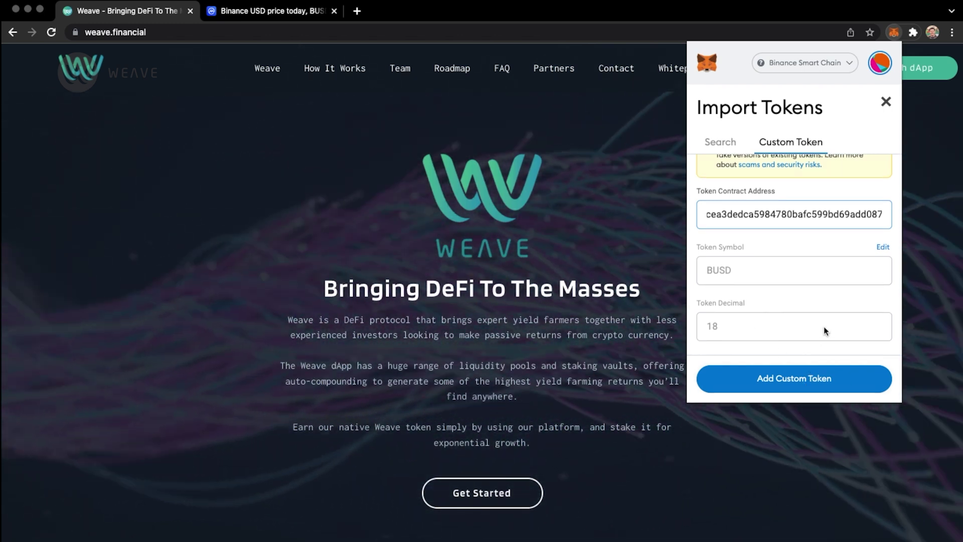
pyautogui.click(805, 385)
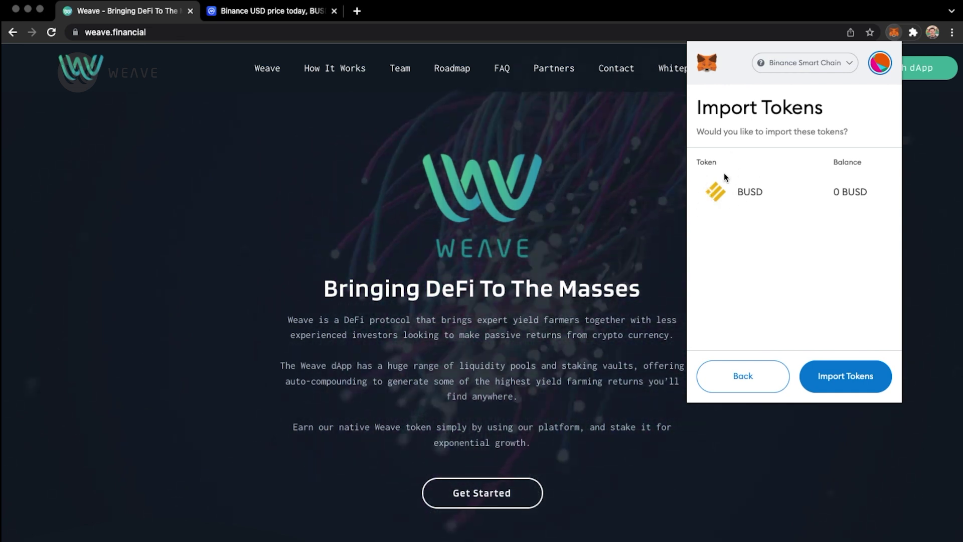
pyautogui.click(845, 376)
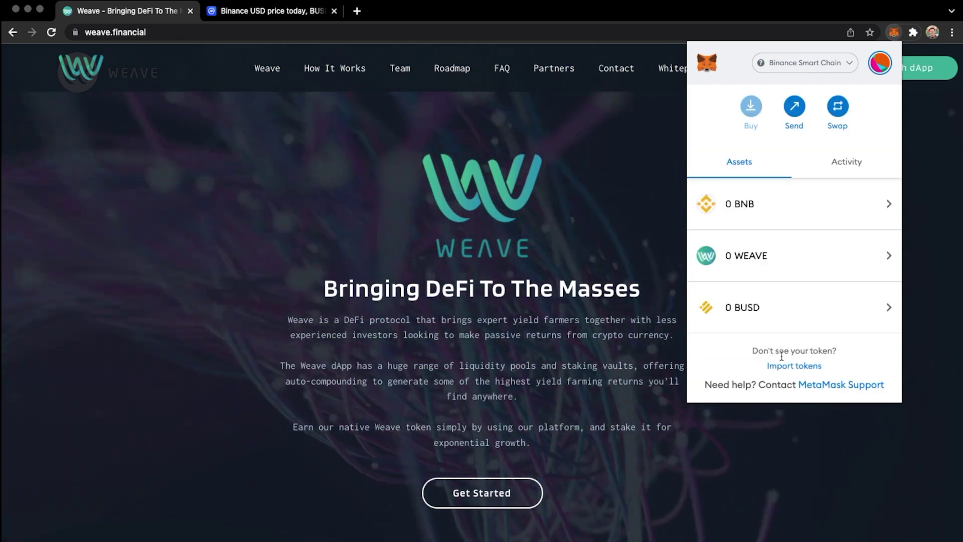